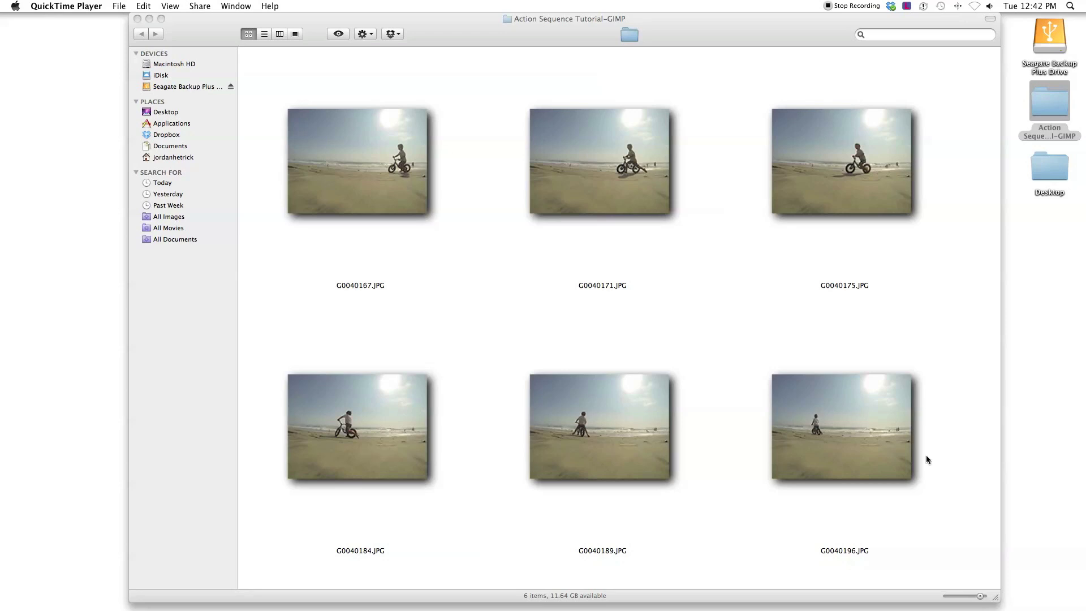
Step: Launch GIMP from the Applications list
left_click(833, 582)
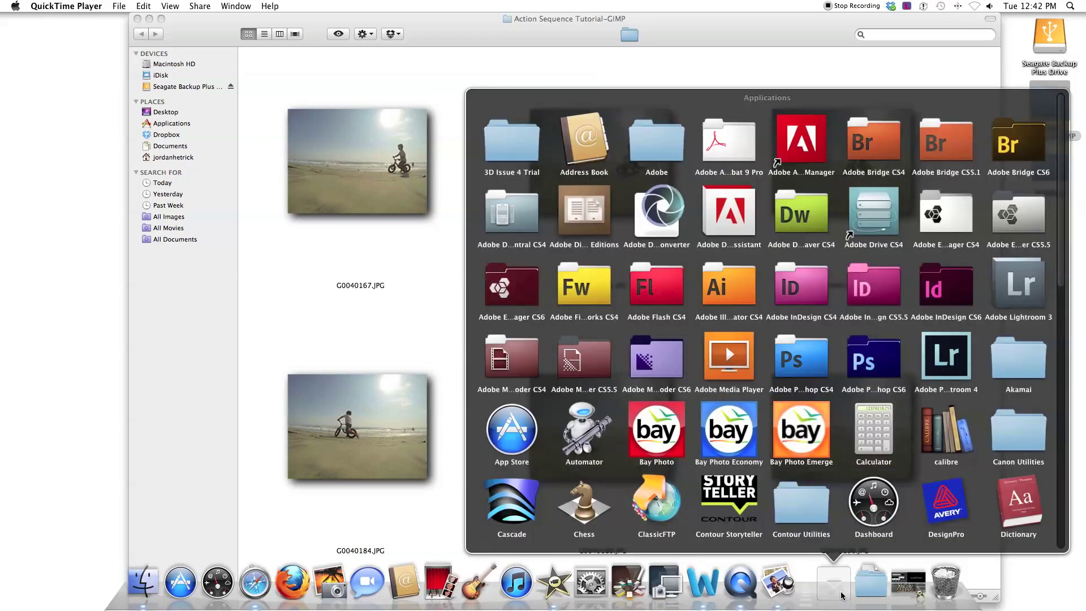
scroll(825, 491, "down", 5)
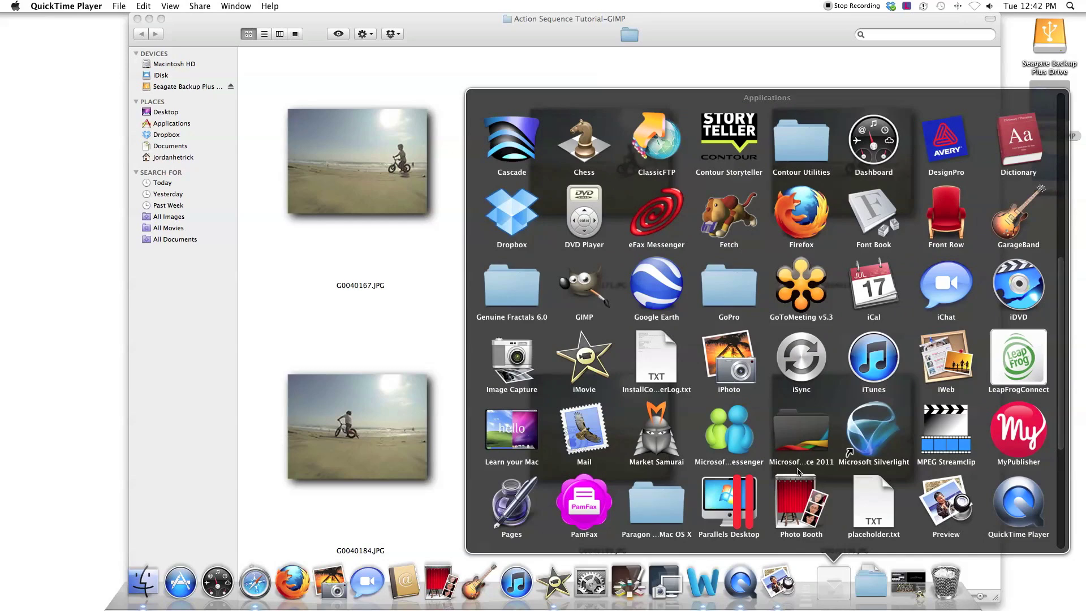
left_click(467, 320)
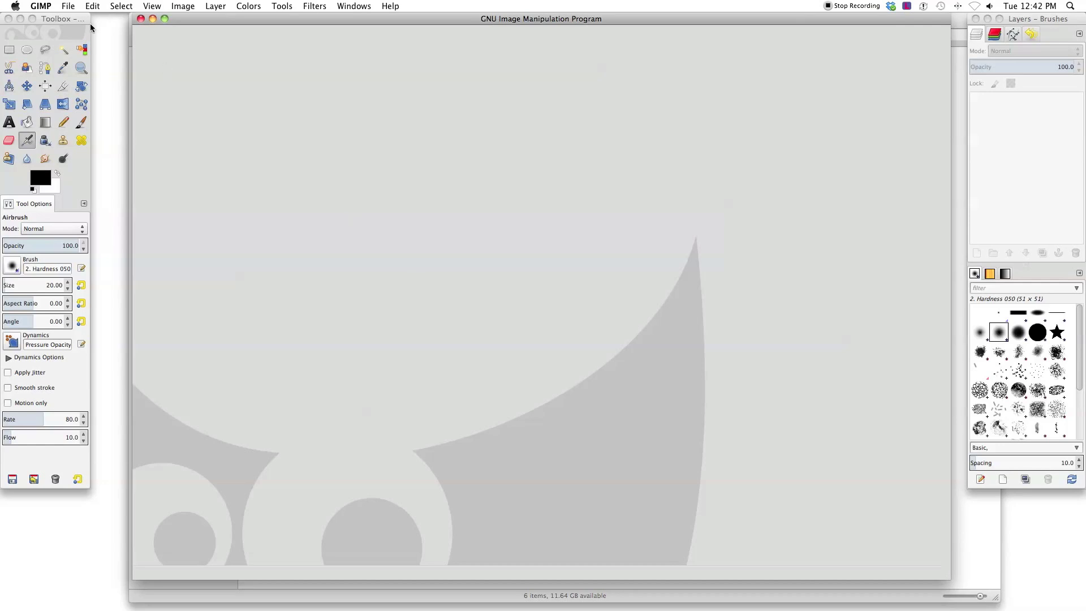
Step: Open G0040167.JPG from the Desktop's Action Sequence Tutorial-GIMP folder
left_click(68, 7)
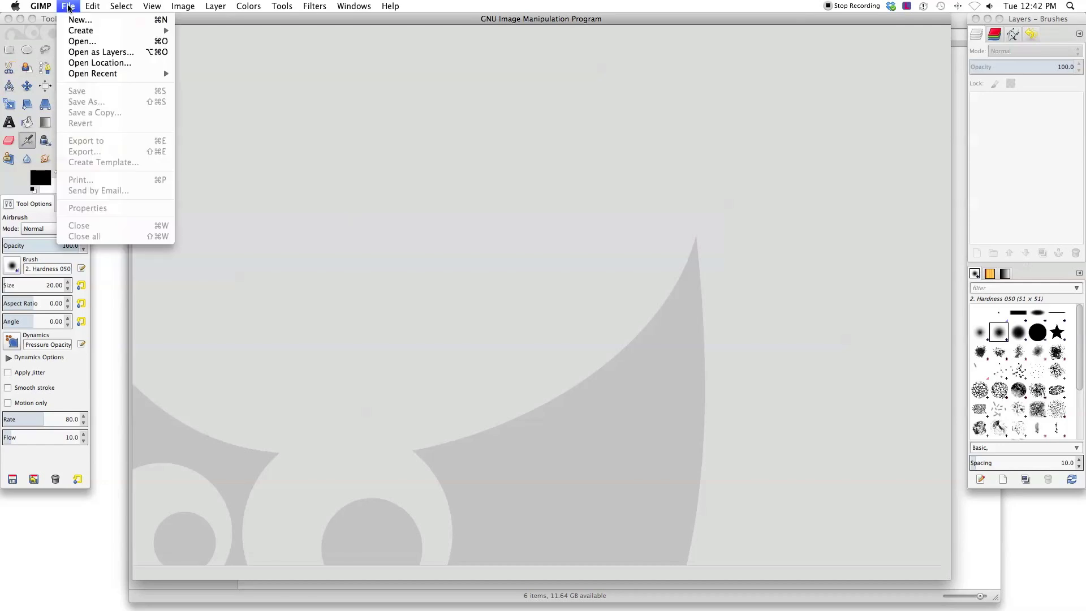
left_click(82, 42)
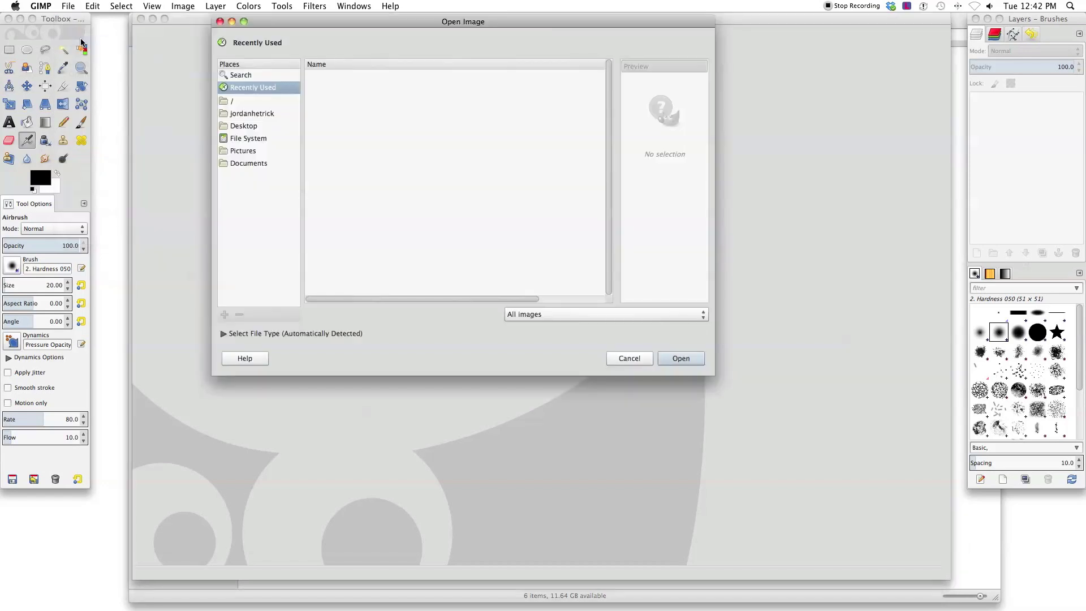
left_click(232, 125)
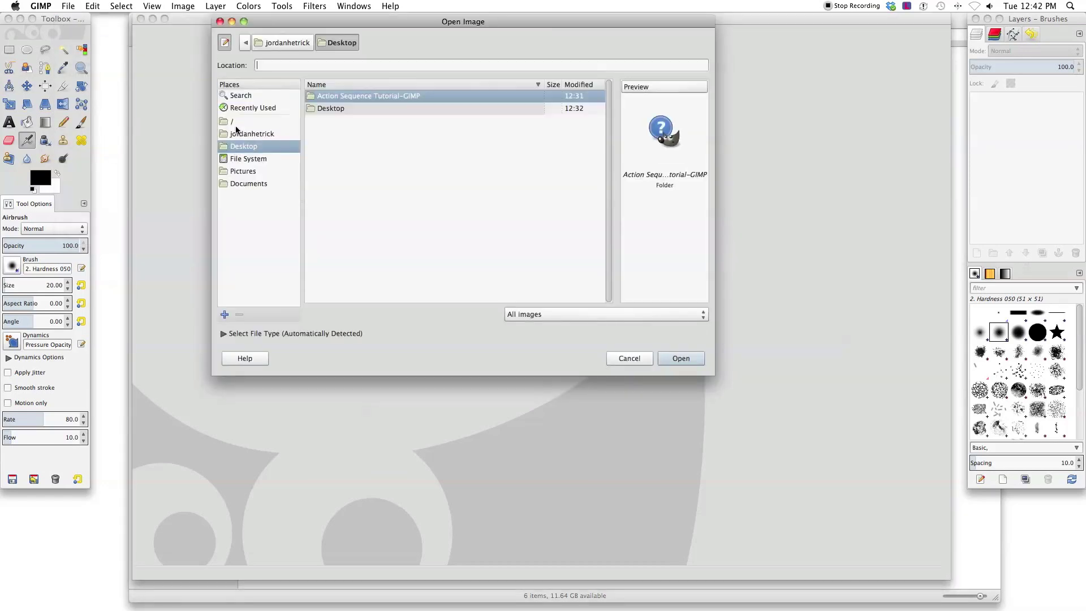
double_click(361, 94)
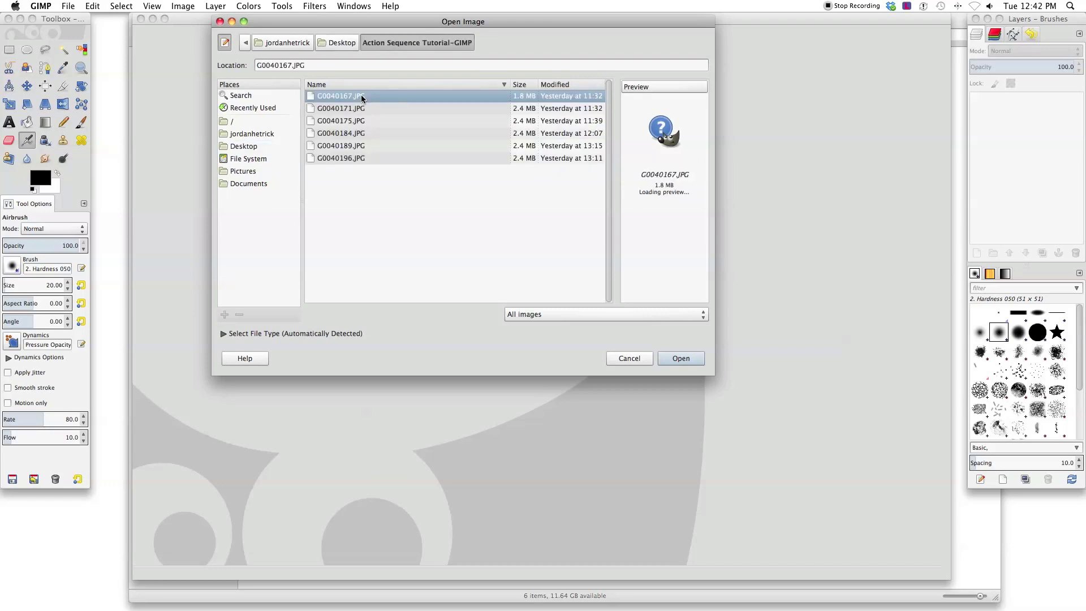
left_click(666, 359)
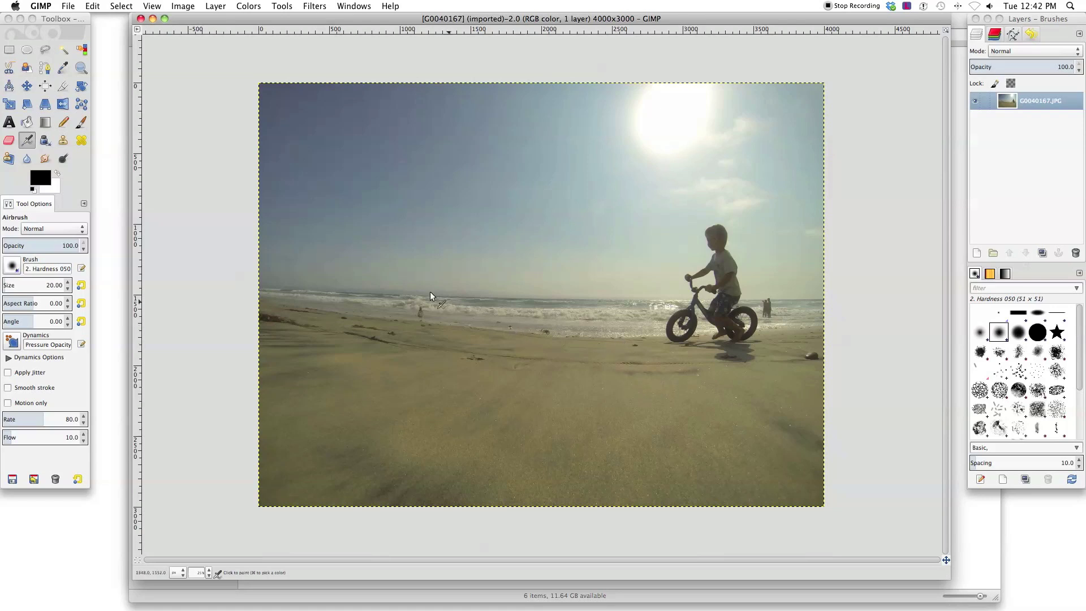
Step: Open G0040171.JPG through G0040196.JPG as layers, adding five photos to the stack
left_click(73, 7)
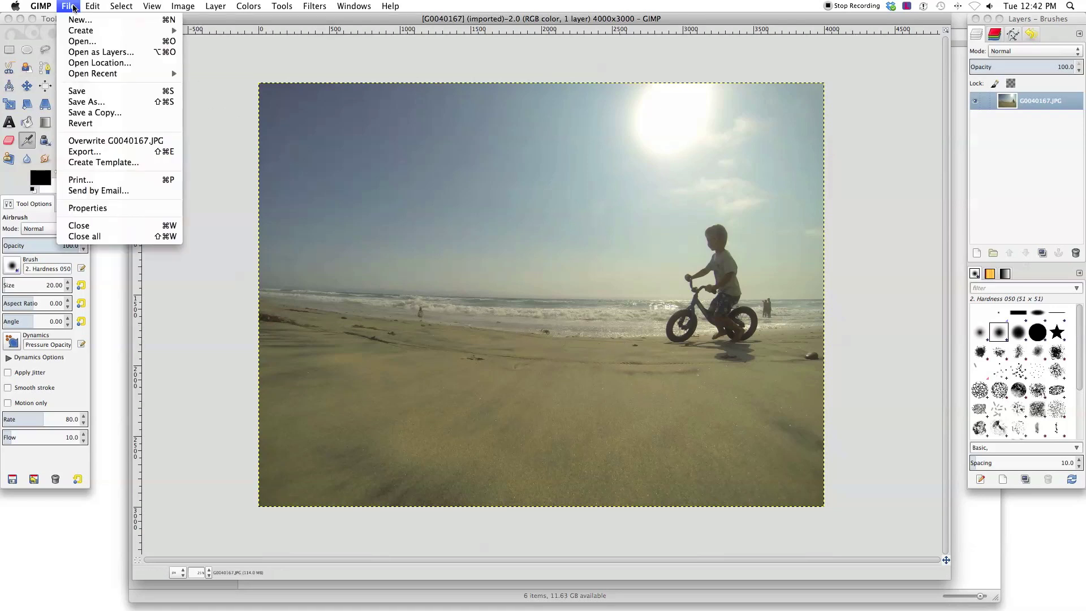
left_click(87, 52)
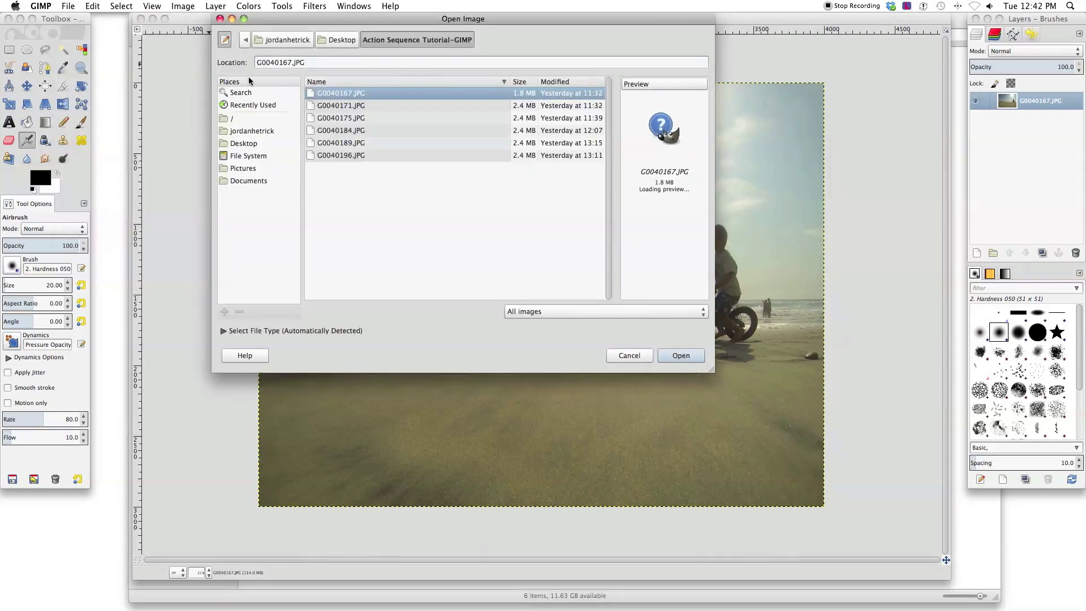
left_click(353, 107)
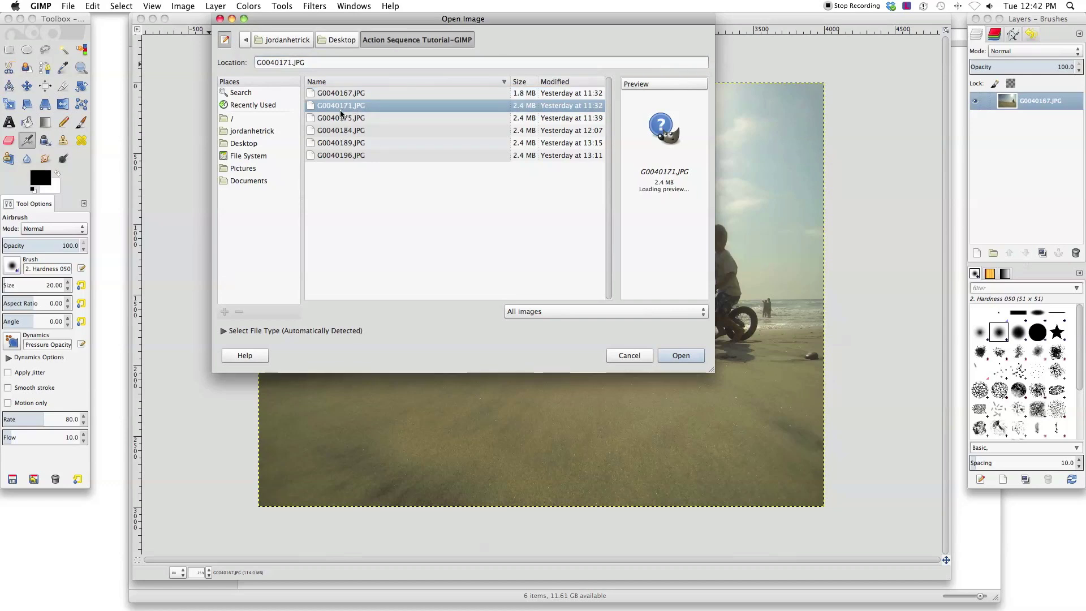
left_click(346, 154, "shift")
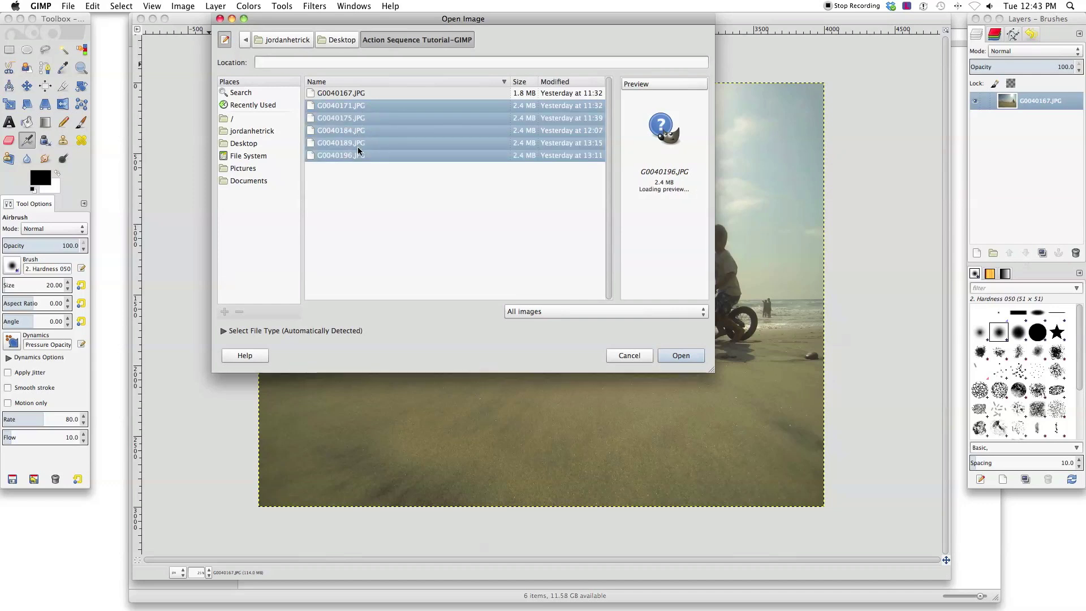
left_click(682, 356)
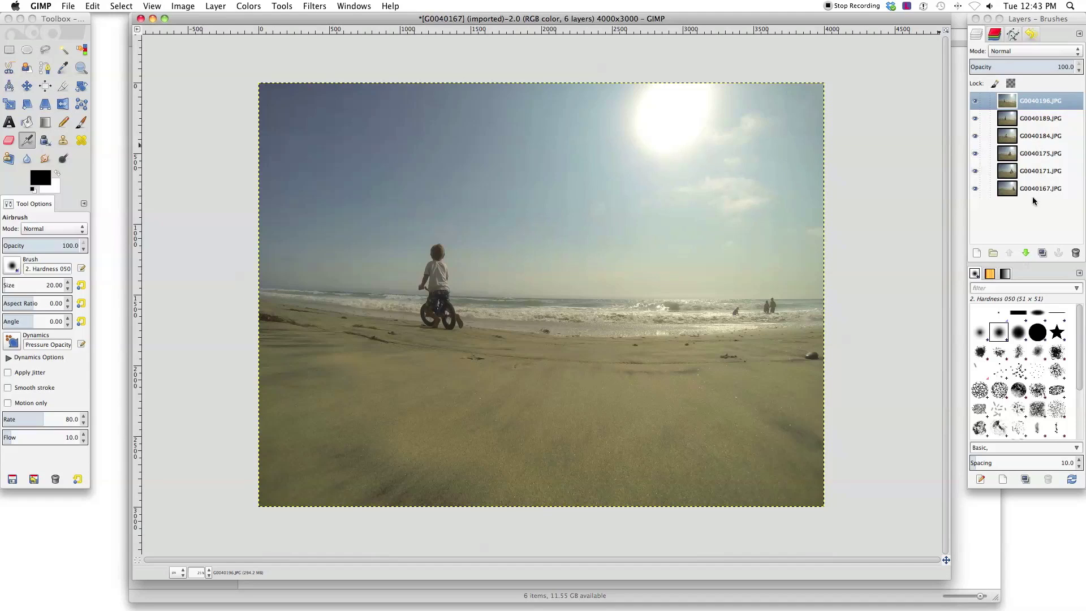
Step: Reverse the layer order and select the G0040167 layer now on top
left_click(217, 7)
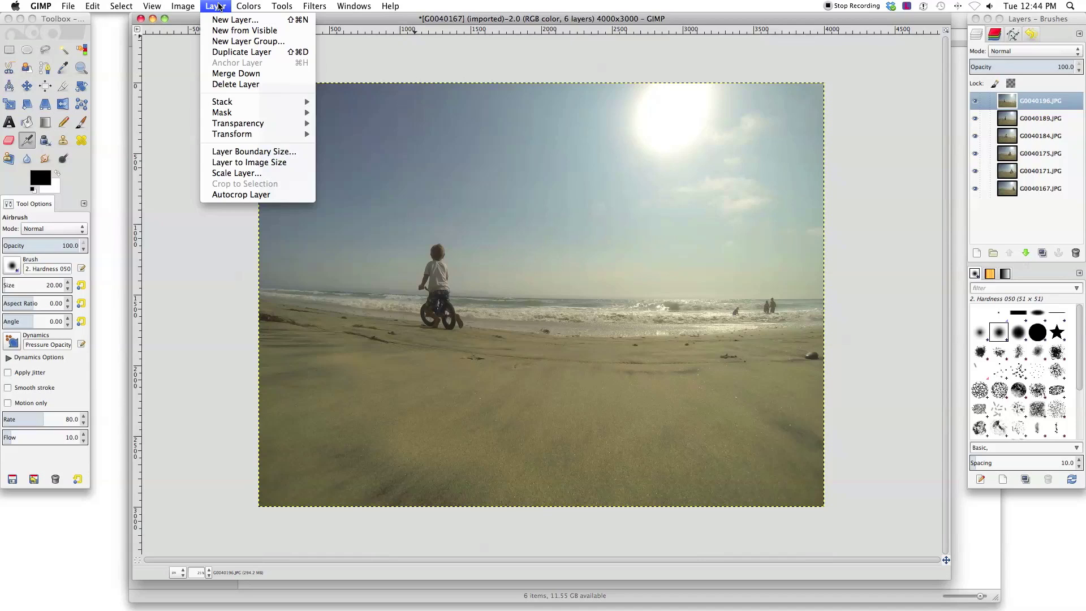
mouse_move(258, 101)
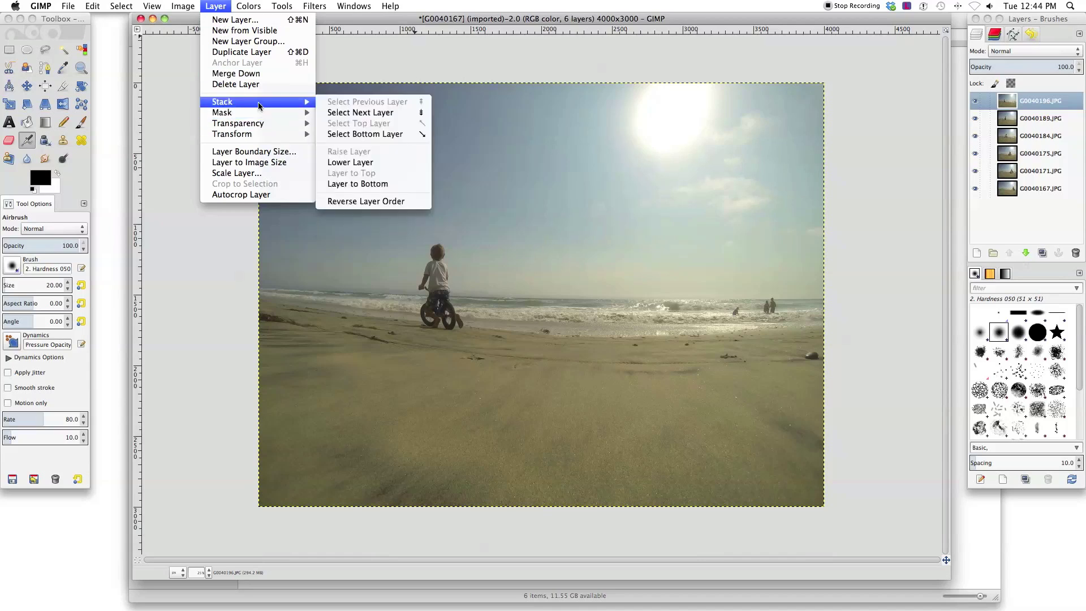
left_click(356, 202)
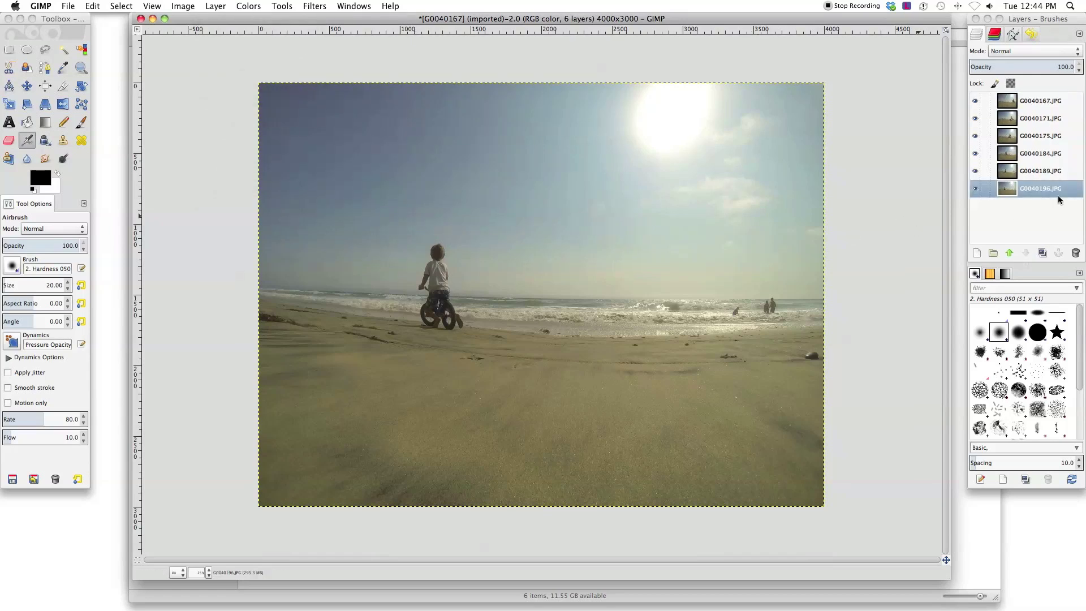
left_click(1009, 102)
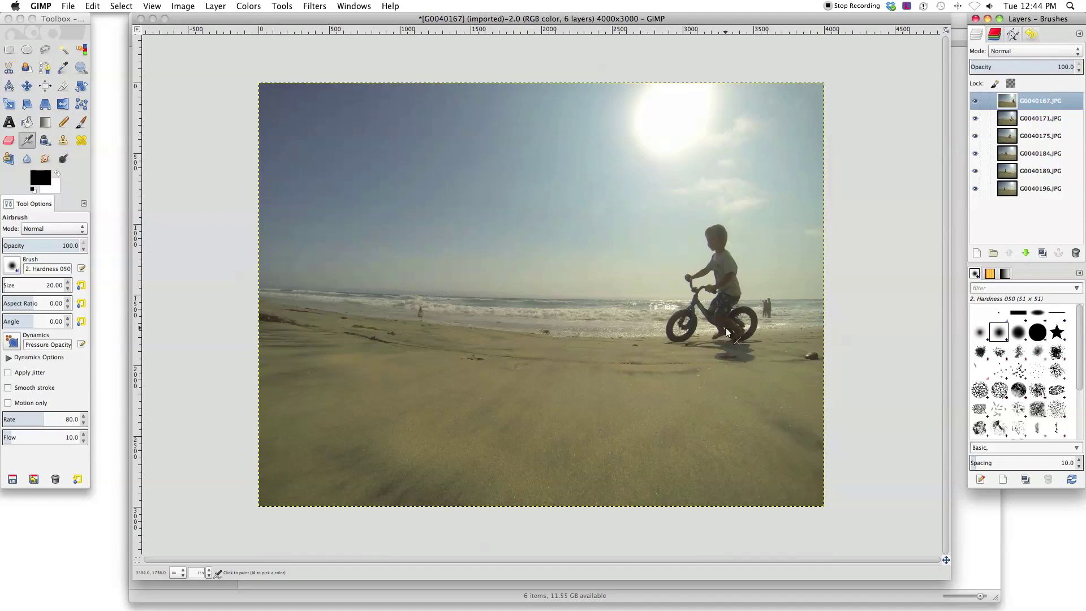
Step: Add a Black (full transparency) layer mask to the top G0040167 layer
left_click(215, 7)
mouse_move(261, 112)
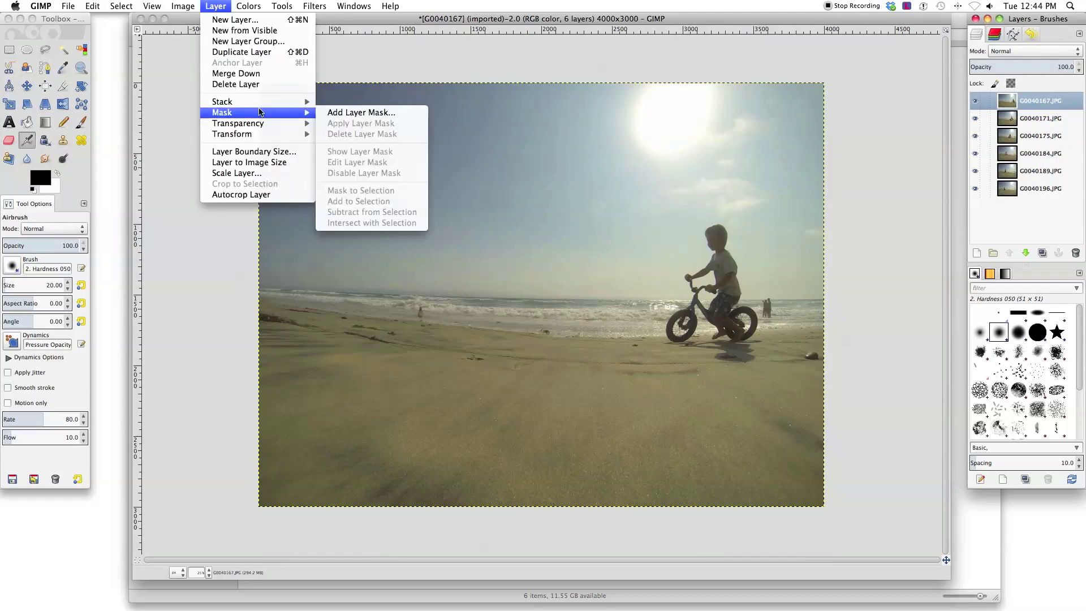
left_click(358, 113)
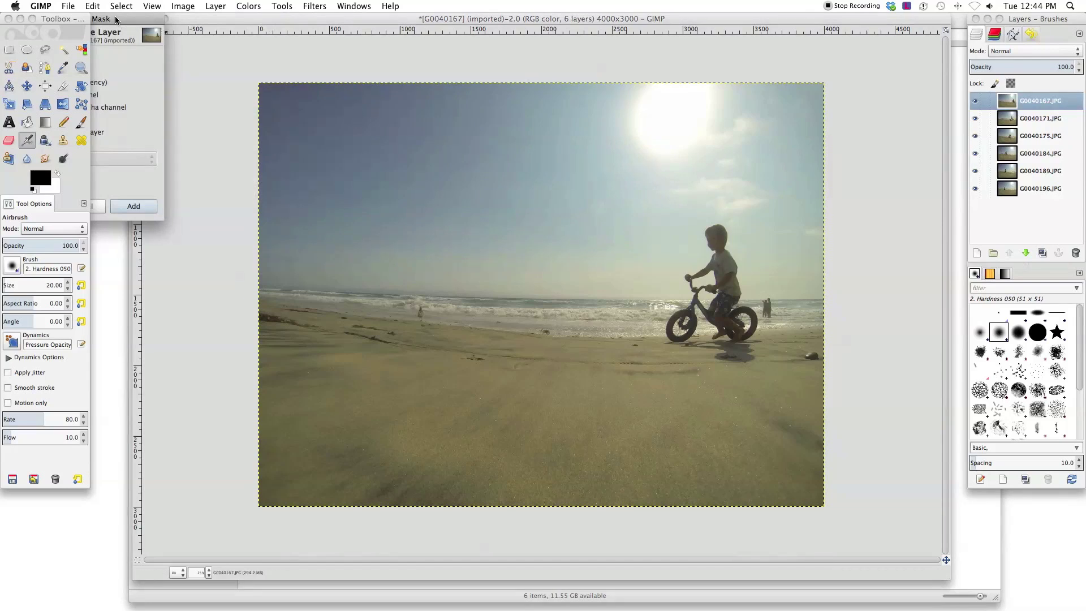
left_click_drag(129, 24, 217, 24)
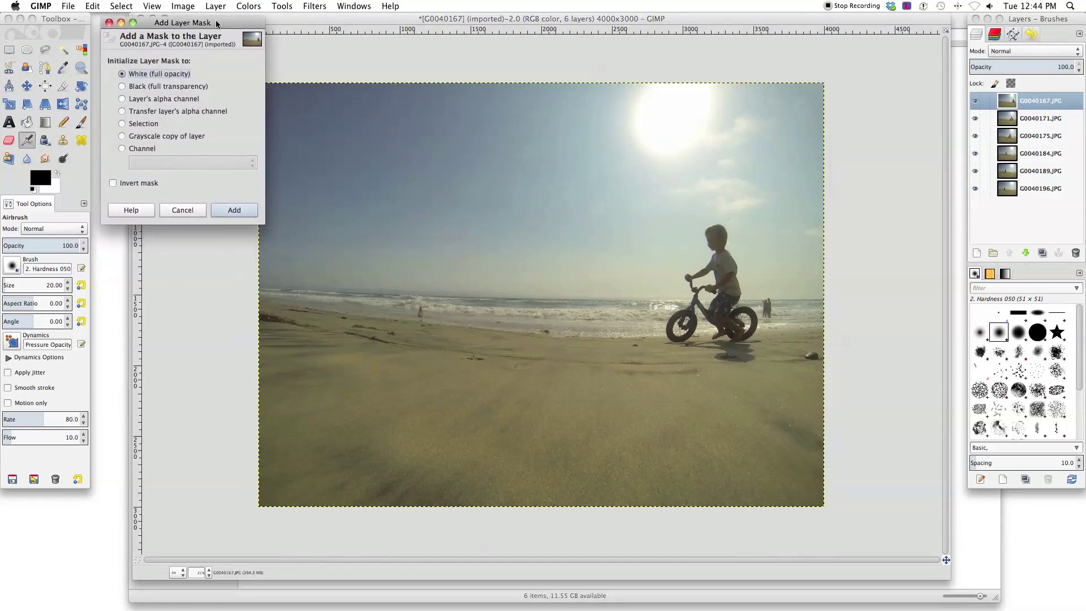
left_click(122, 87)
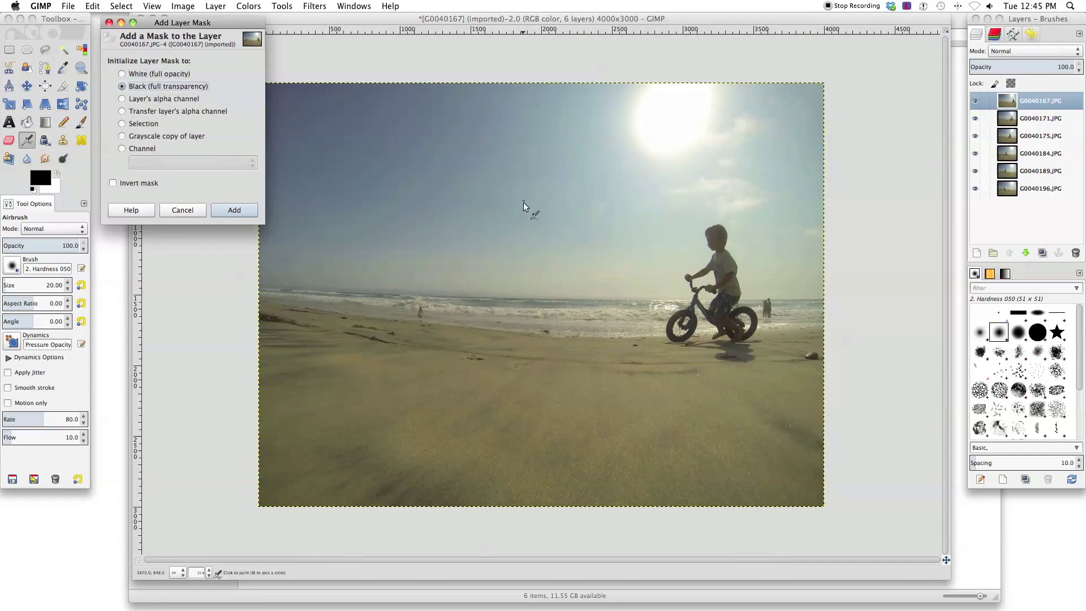
left_click(234, 211)
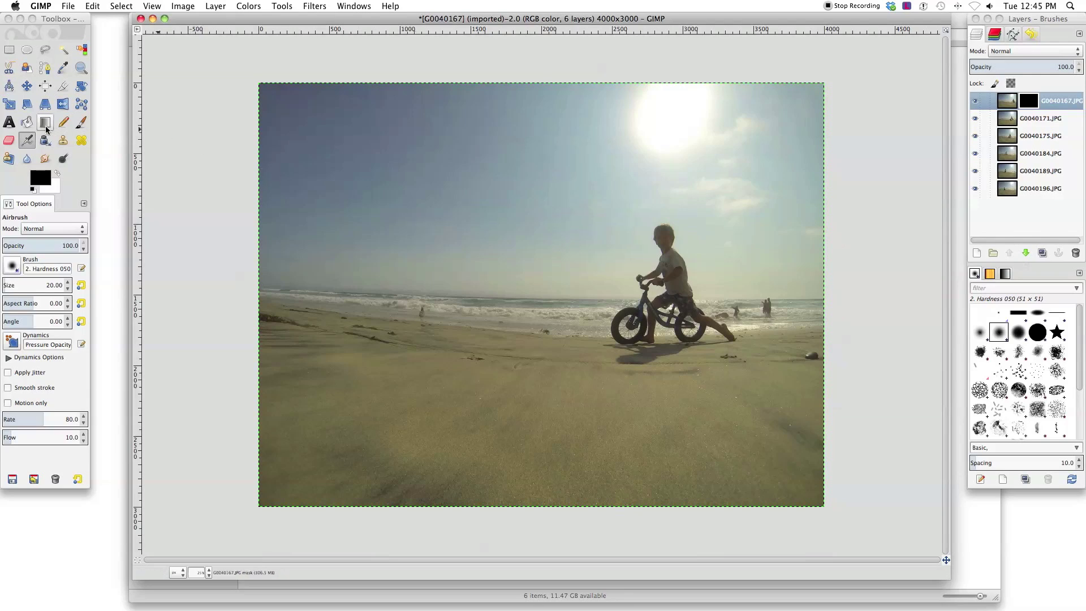
left_click(80, 123)
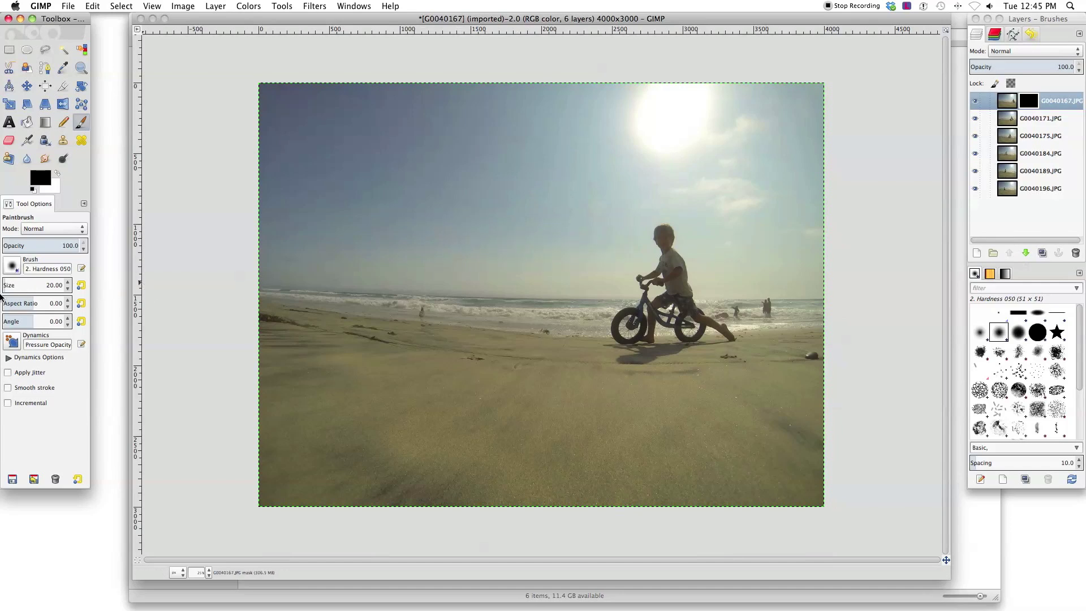
Step: Set the brush size to about 158 and paint white on the mask to reveal the second boy
left_click_drag(6, 285, 39, 289)
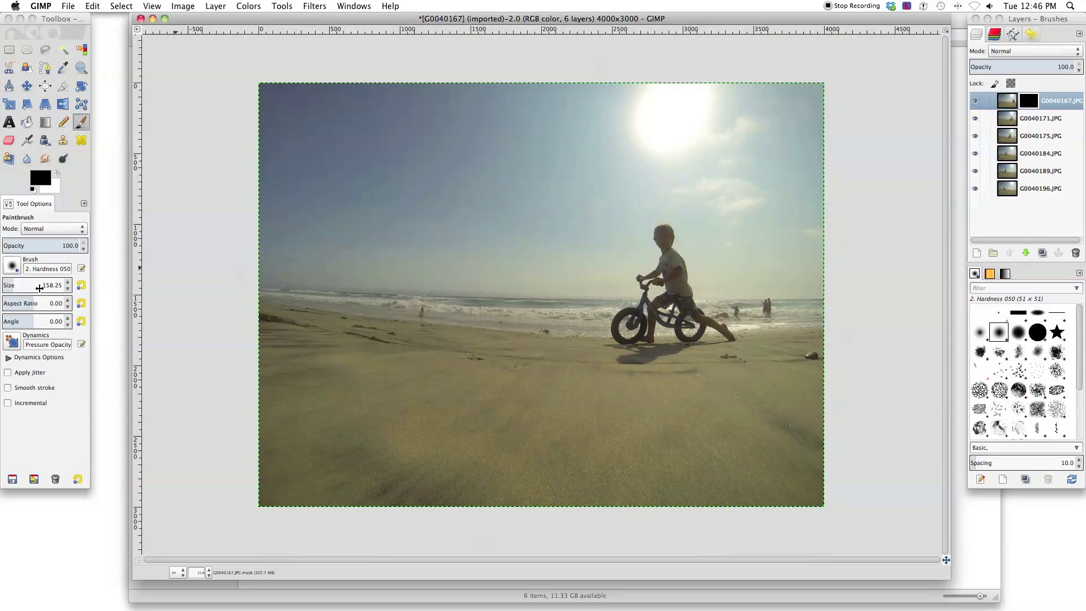
left_click(57, 175)
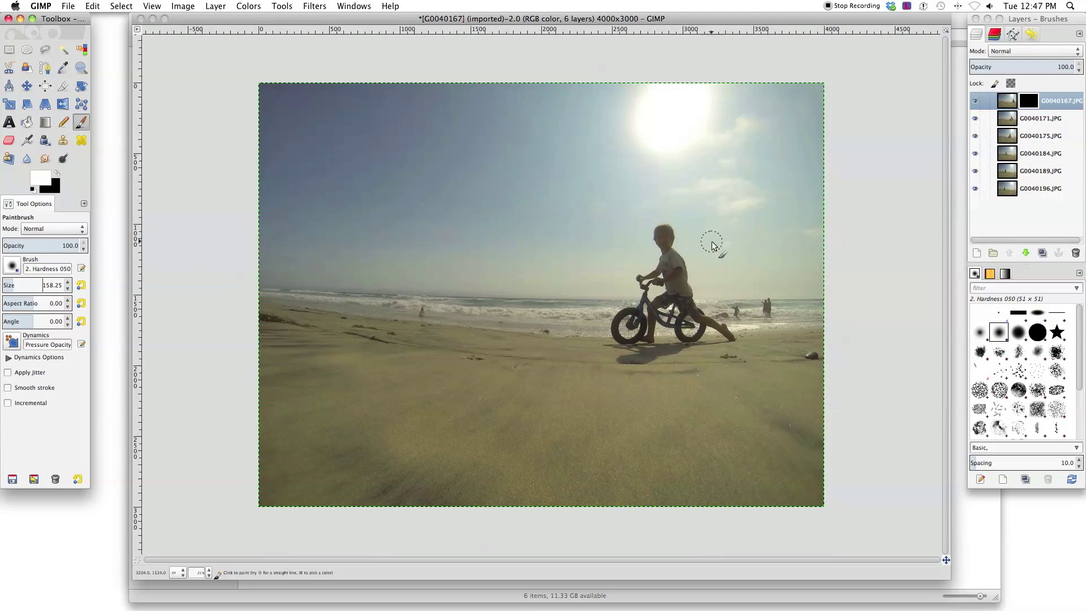
left_click(700, 228)
left_click_drag(707, 229, 720, 251)
mouse_move(719, 252)
left_mouse_down()
mouse_move(719, 274)
mouse_move(735, 264)
mouse_move(732, 283)
mouse_move(710, 270)
mouse_move(733, 289)
left_mouse_up()
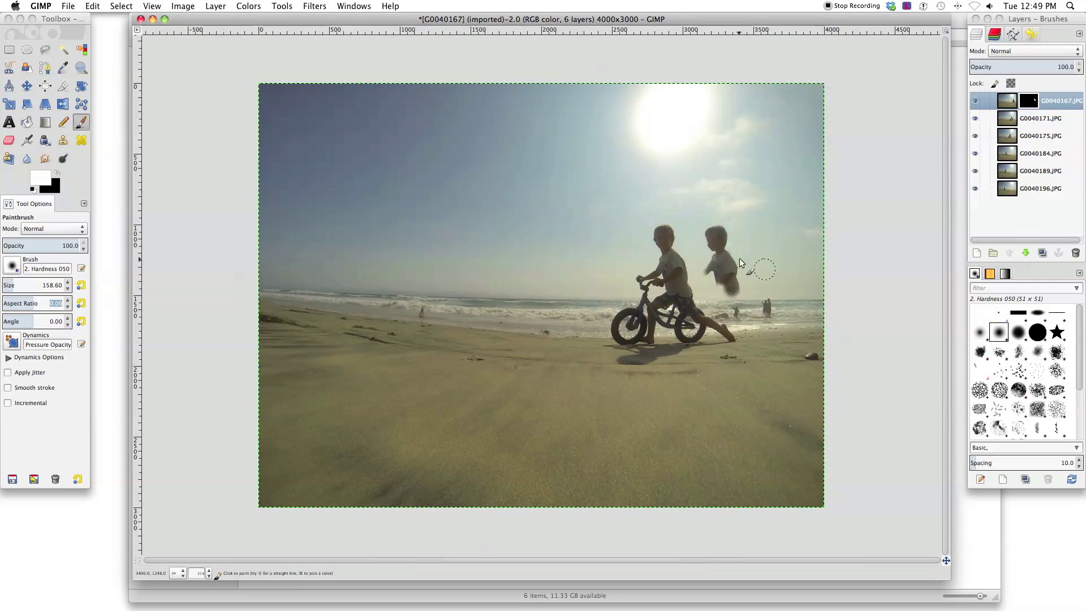
Step: Set brush hardness to 100 and paint in the rest of the second boy, leg and bike
left_click(63, 269)
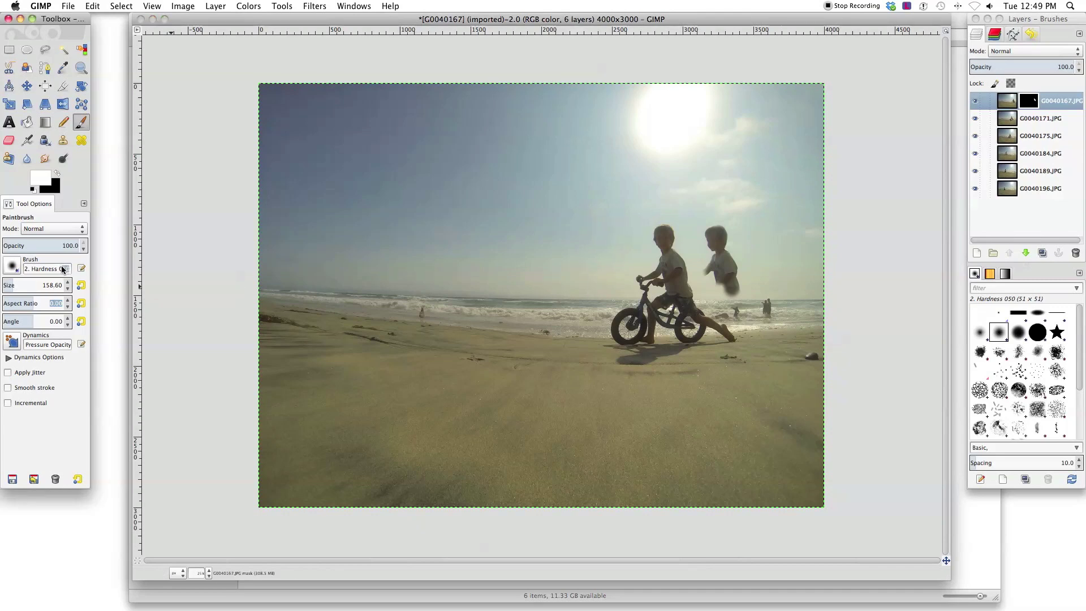
type("100")
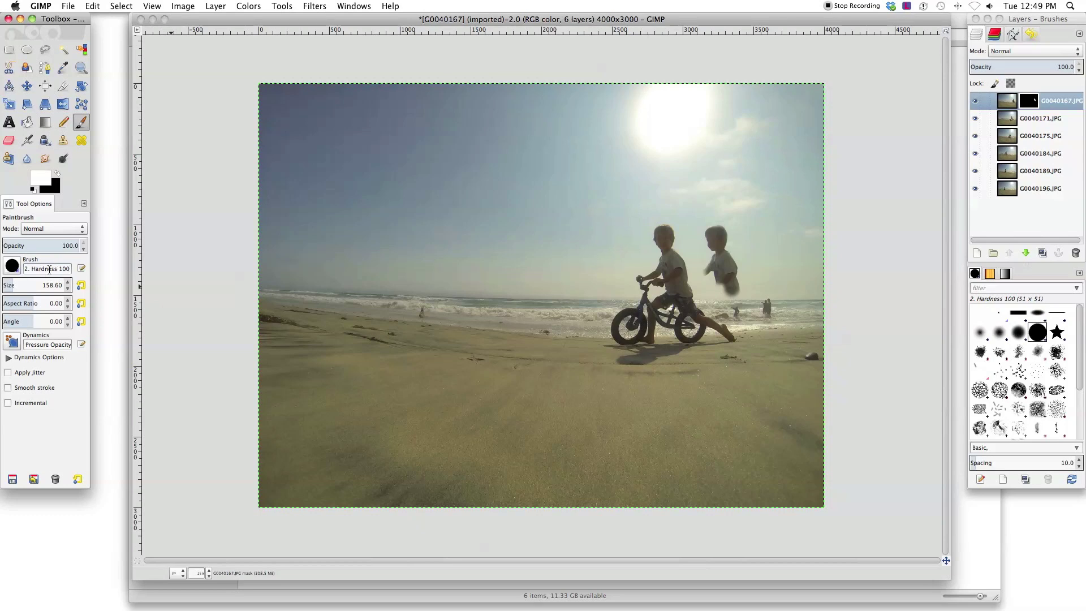
left_click(710, 249)
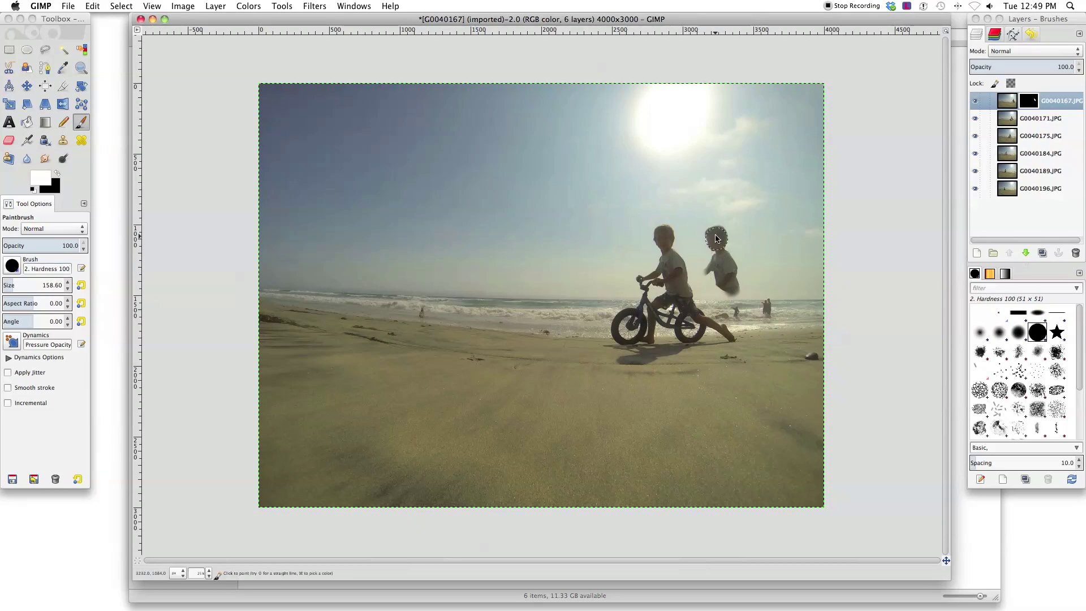
mouse_move(716, 239)
left_mouse_down()
mouse_move(702, 276)
mouse_move(722, 298)
mouse_move(730, 280)
mouse_move(759, 336)
mouse_move(752, 319)
mouse_move(749, 337)
mouse_move(727, 314)
mouse_move(730, 342)
mouse_move(750, 341)
mouse_move(722, 351)
mouse_move(755, 348)
mouse_move(725, 362)
mouse_move(726, 336)
mouse_move(701, 361)
mouse_move(726, 337)
mouse_move(723, 282)
mouse_move(689, 311)
left_mouse_up()
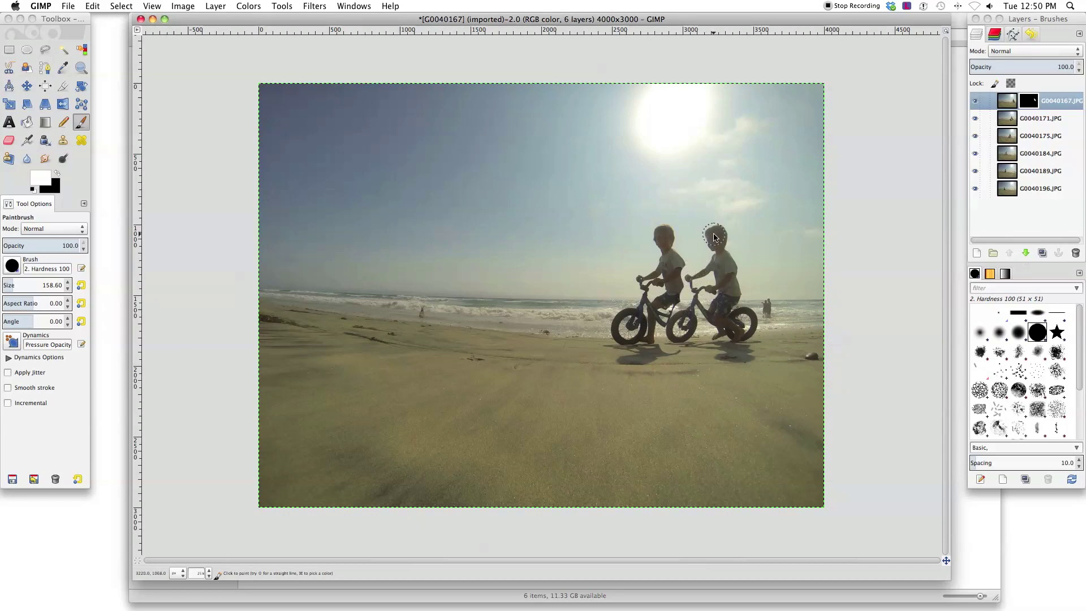
mouse_move(715, 237)
left_mouse_down()
mouse_move(729, 252)
mouse_move(722, 266)
mouse_move(687, 268)
mouse_move(662, 292)
left_mouse_up()
mouse_move(644, 337)
left_mouse_down()
mouse_move(676, 297)
mouse_move(656, 334)
mouse_move(748, 305)
mouse_move(703, 289)
mouse_move(669, 309)
left_mouse_up()
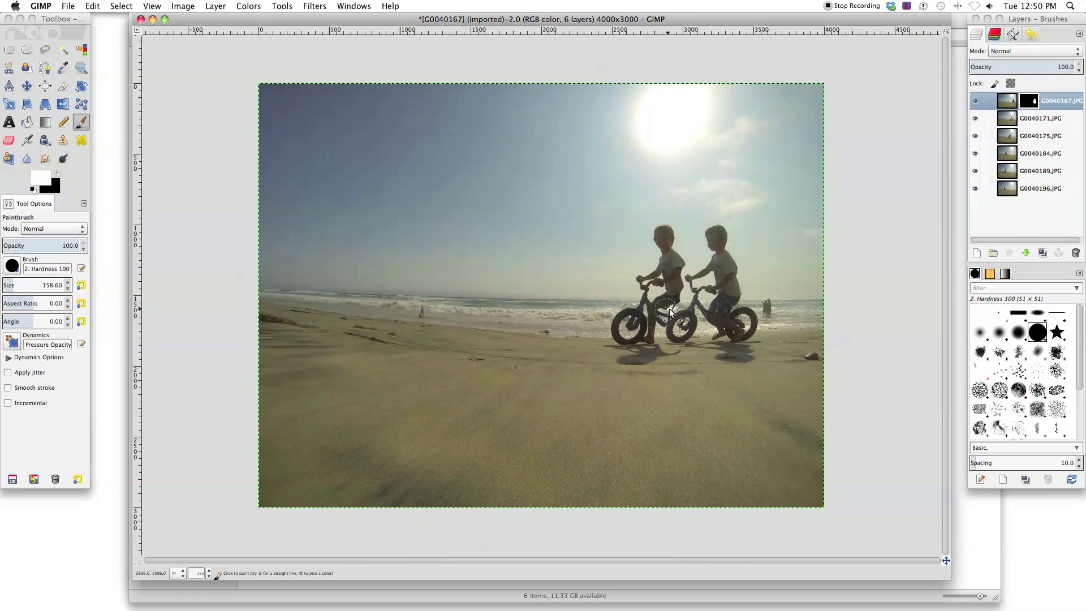
Step: Hide the G0040171.JPG layer and select the G0040175.JPG layer
left_click(975, 118)
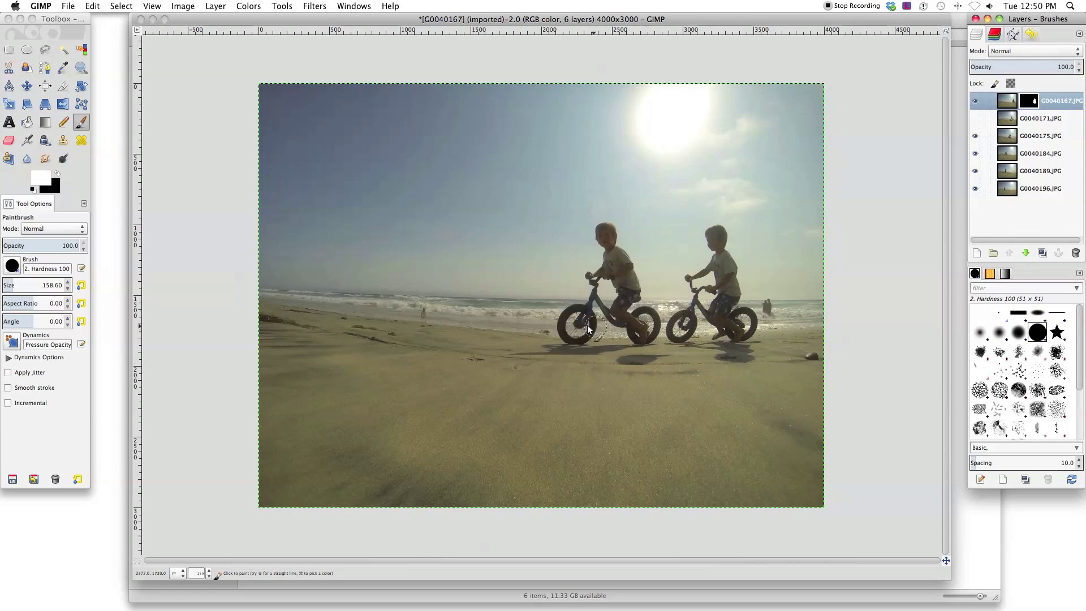
left_click(677, 308)
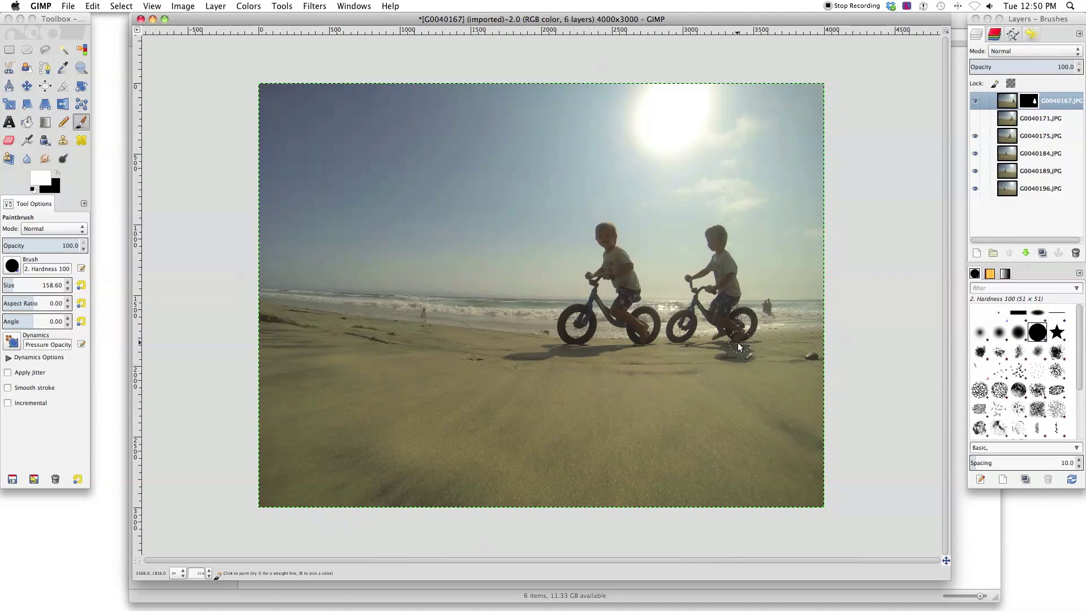
left_click(1038, 136)
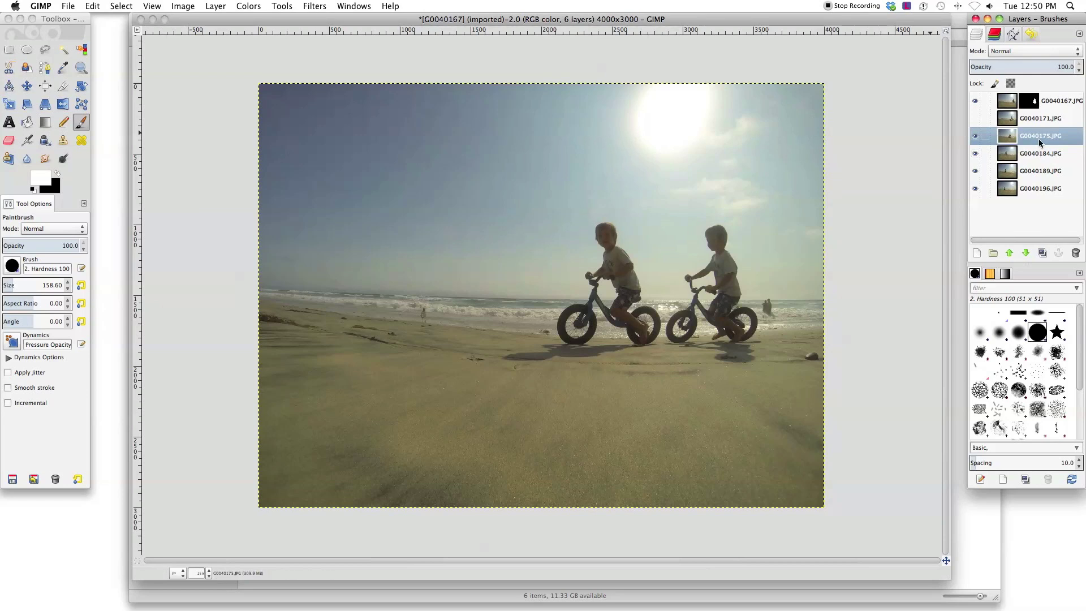
Step: Add a Black (full transparency) layer mask to G0040175.JPG
left_click(215, 7)
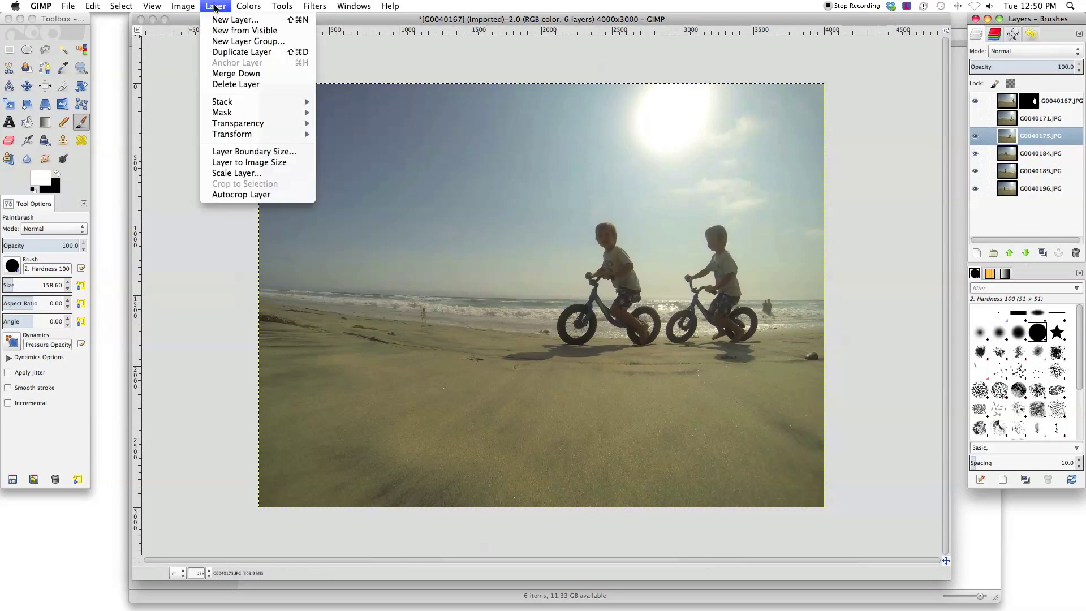
mouse_move(279, 119)
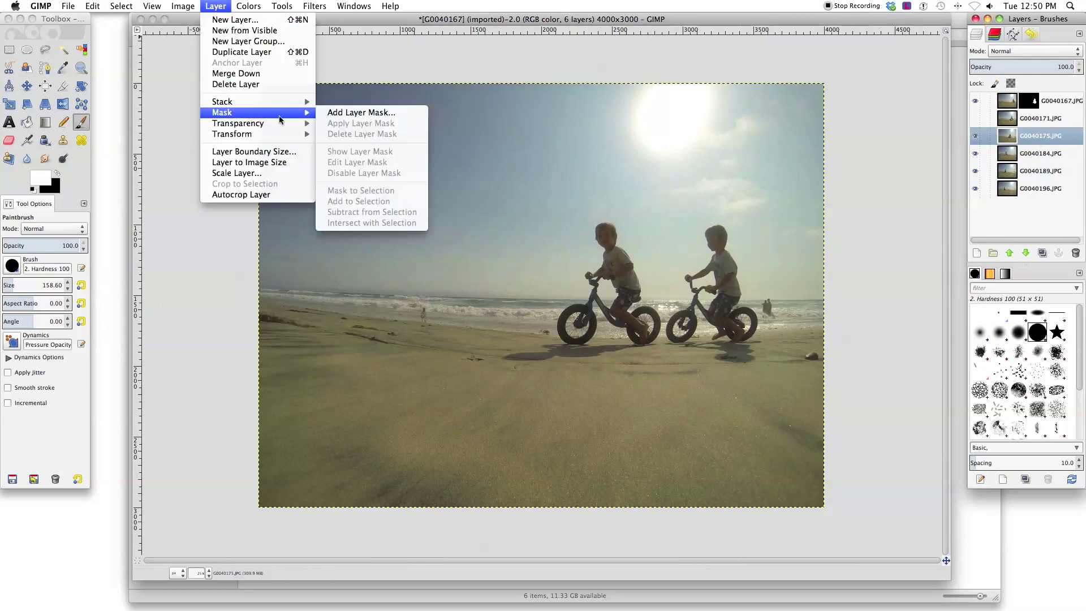
left_click(361, 112)
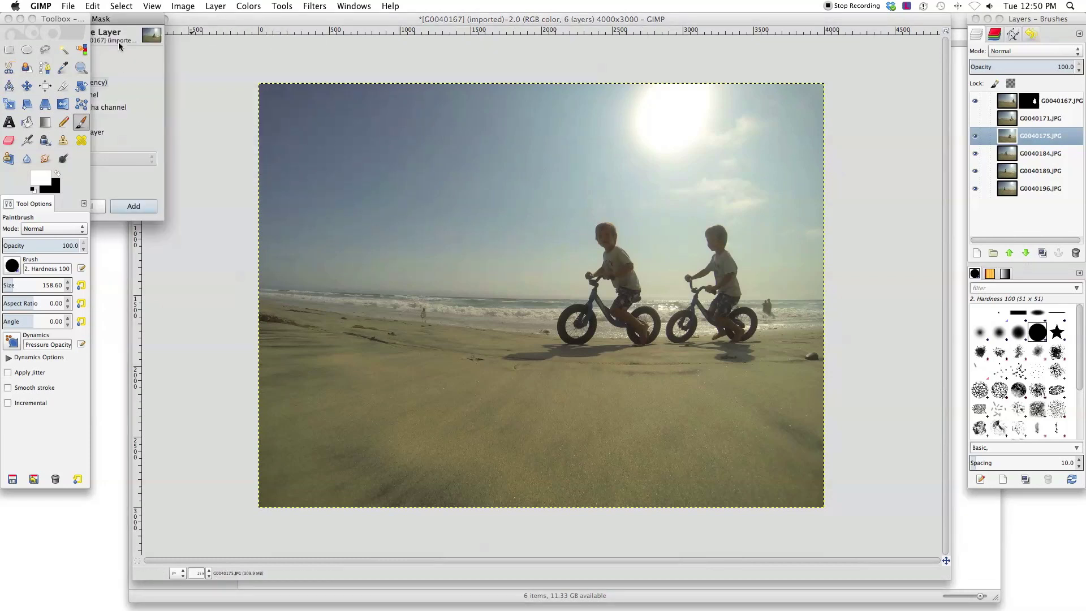
left_click_drag(127, 17, 239, 23)
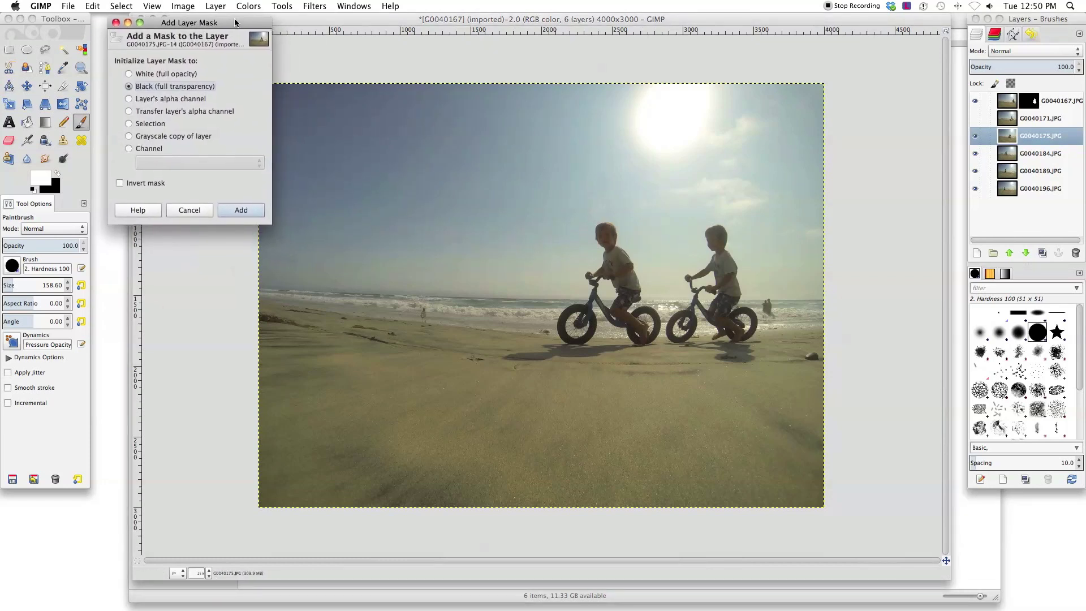
left_click(237, 209)
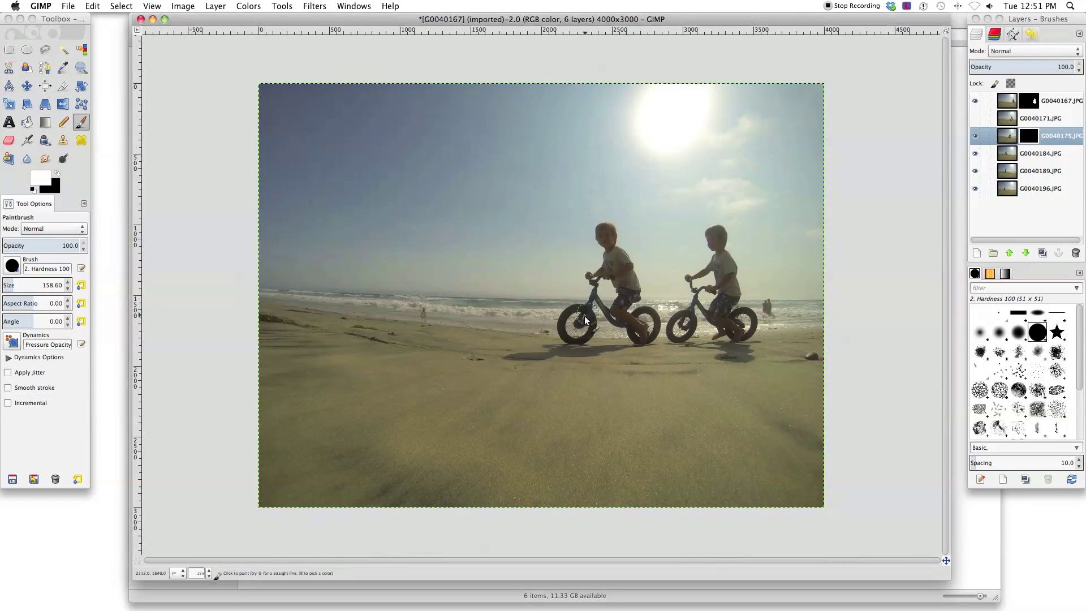
Step: Paint white on the G0040175 mask to reveal the middle boy's head, body and bike
mouse_move(587, 320)
left_mouse_down()
mouse_move(629, 272)
mouse_move(624, 247)
mouse_move(582, 263)
mouse_move(579, 298)
mouse_move(604, 324)
mouse_move(629, 317)
left_mouse_up()
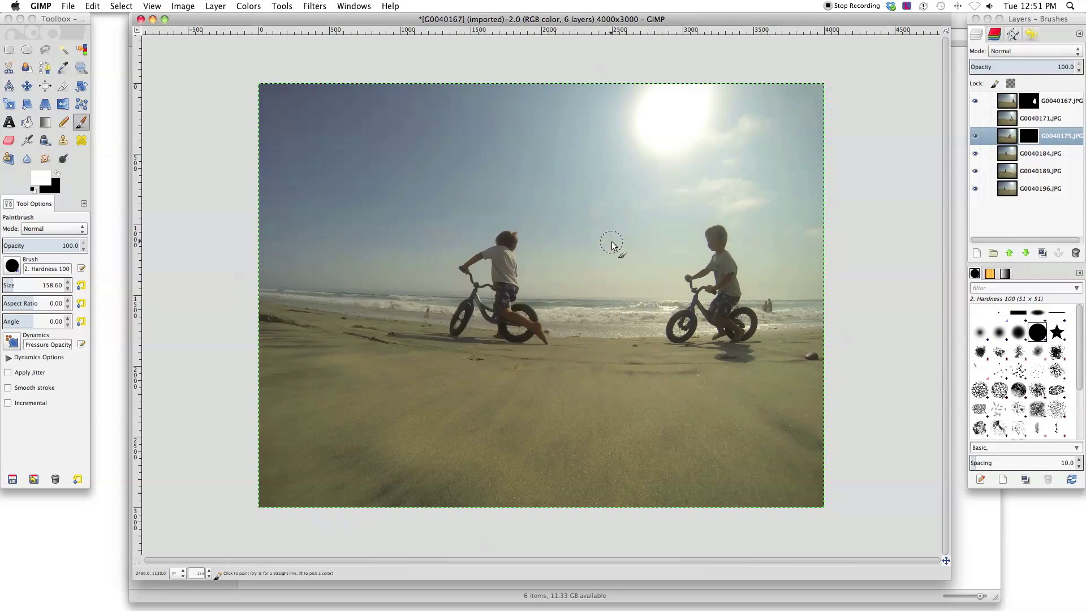
mouse_move(613, 244)
left_mouse_down()
mouse_move(612, 254)
mouse_move(606, 233)
mouse_move(619, 272)
mouse_move(628, 263)
mouse_move(649, 342)
mouse_move(666, 335)
left_mouse_up()
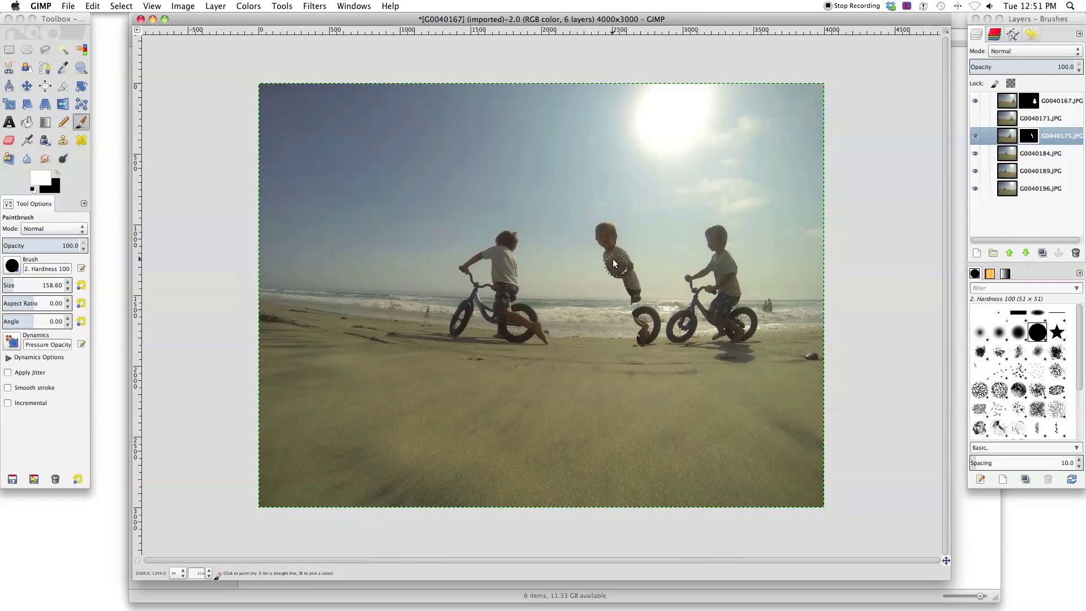
mouse_move(599, 285)
left_mouse_down()
mouse_move(566, 324)
mouse_move(570, 344)
mouse_move(592, 336)
mouse_move(595, 293)
mouse_move(609, 323)
mouse_move(632, 302)
mouse_move(634, 331)
mouse_move(621, 285)
mouse_move(605, 307)
mouse_move(611, 278)
mouse_move(606, 301)
mouse_move(625, 338)
mouse_move(644, 346)
mouse_move(510, 359)
mouse_move(561, 357)
mouse_move(567, 325)
left_mouse_up()
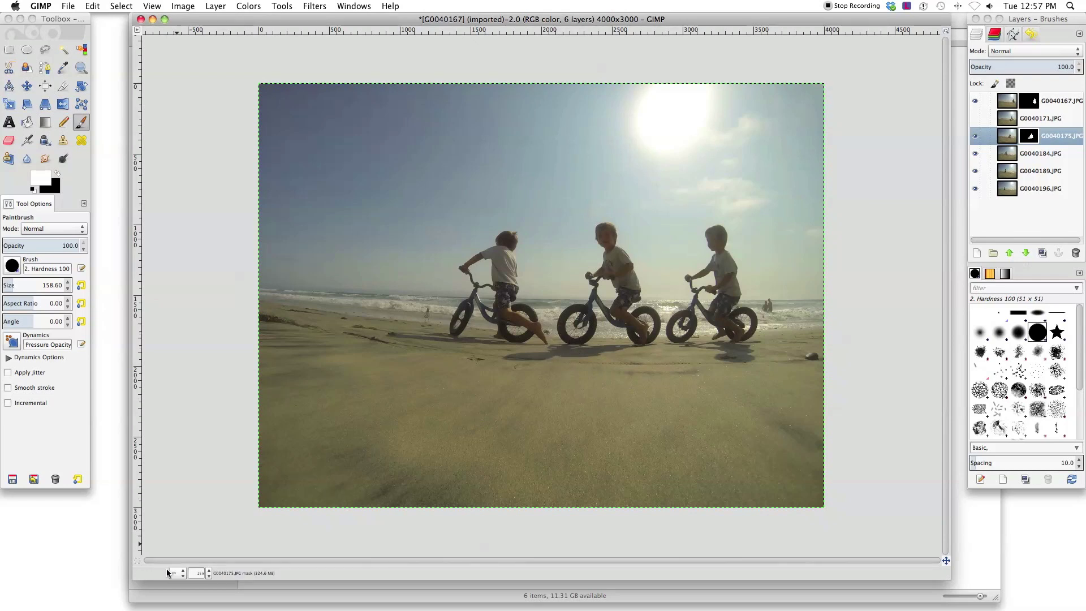
left_click(208, 573)
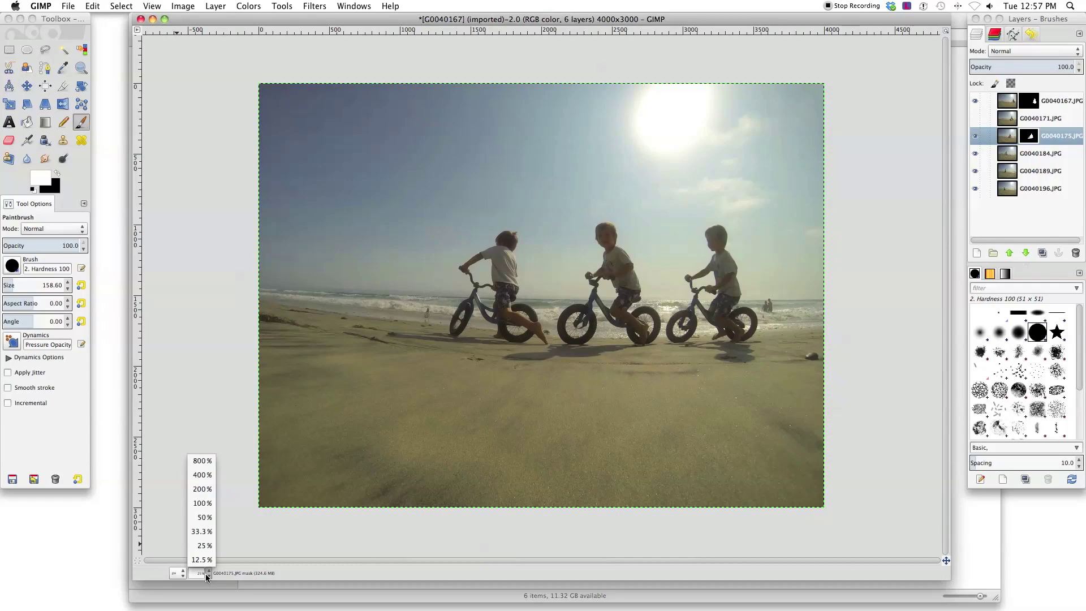
left_click(203, 517)
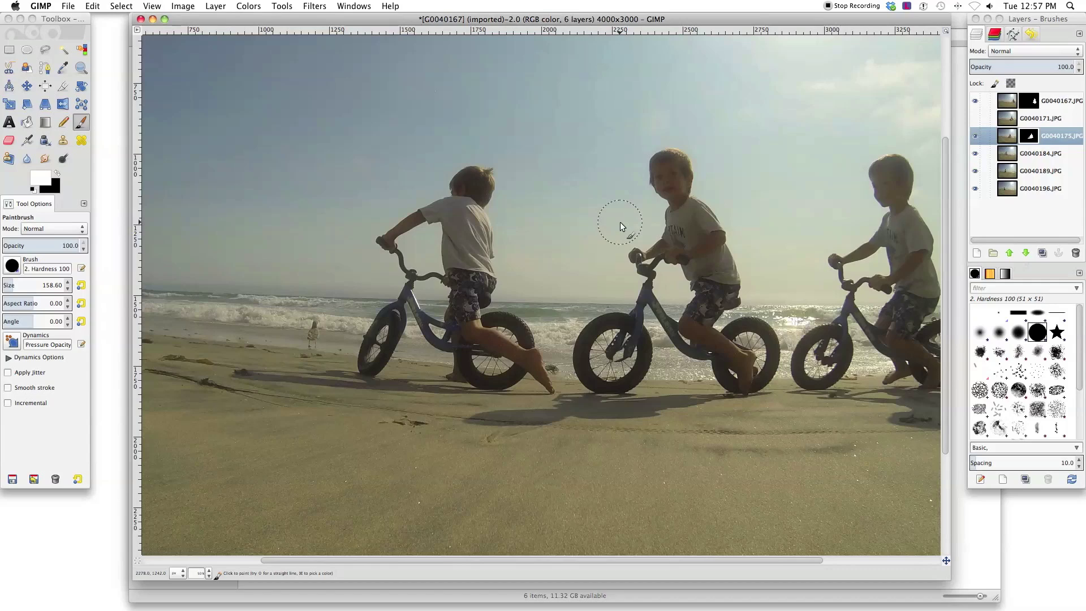
key("minus")
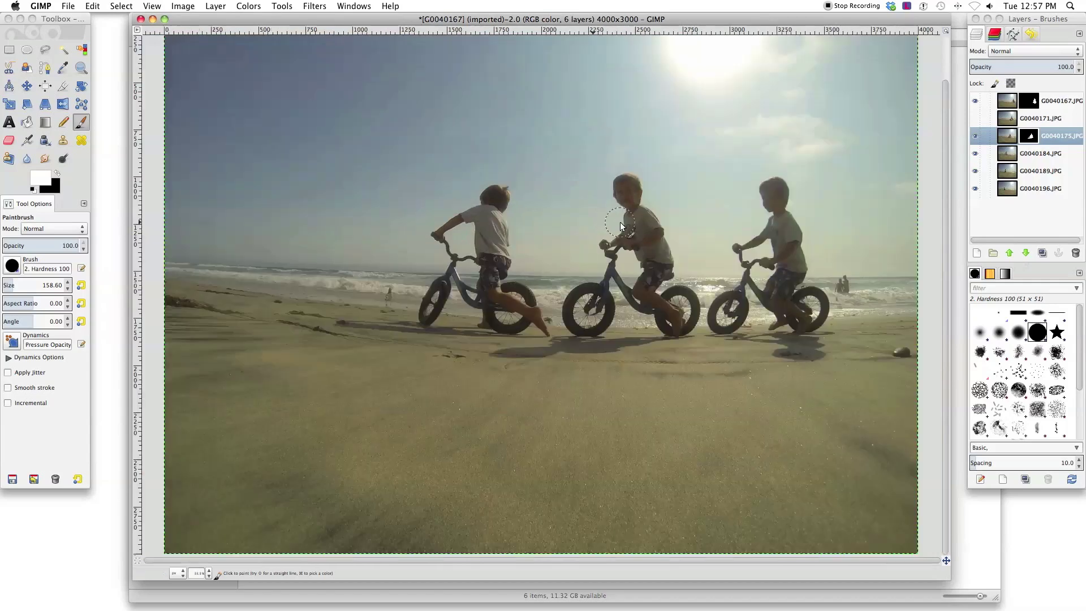
left_click(209, 573)
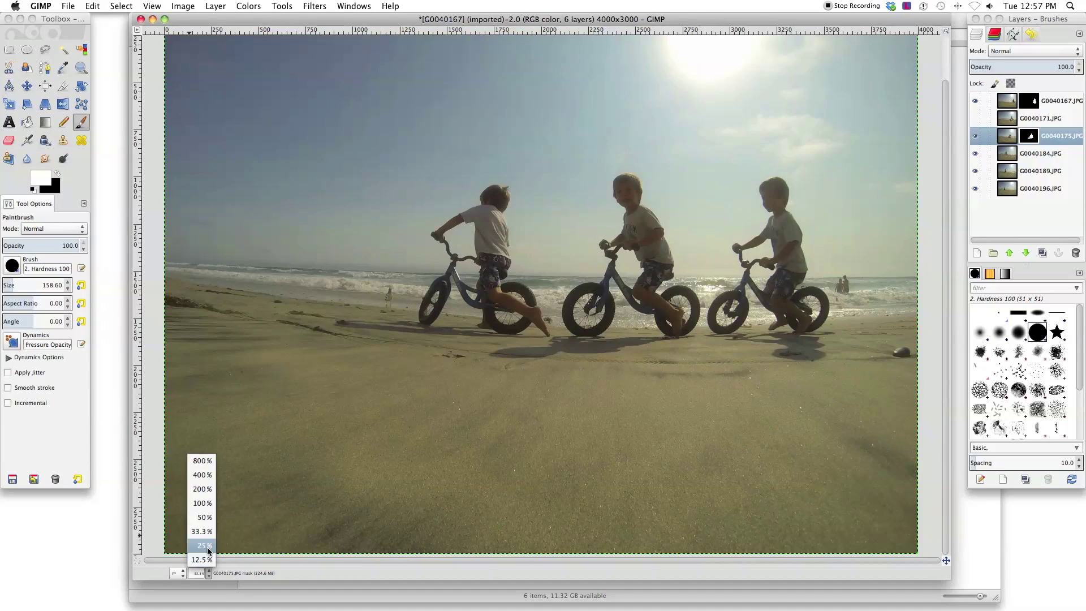
left_click(206, 546)
left_click(209, 573)
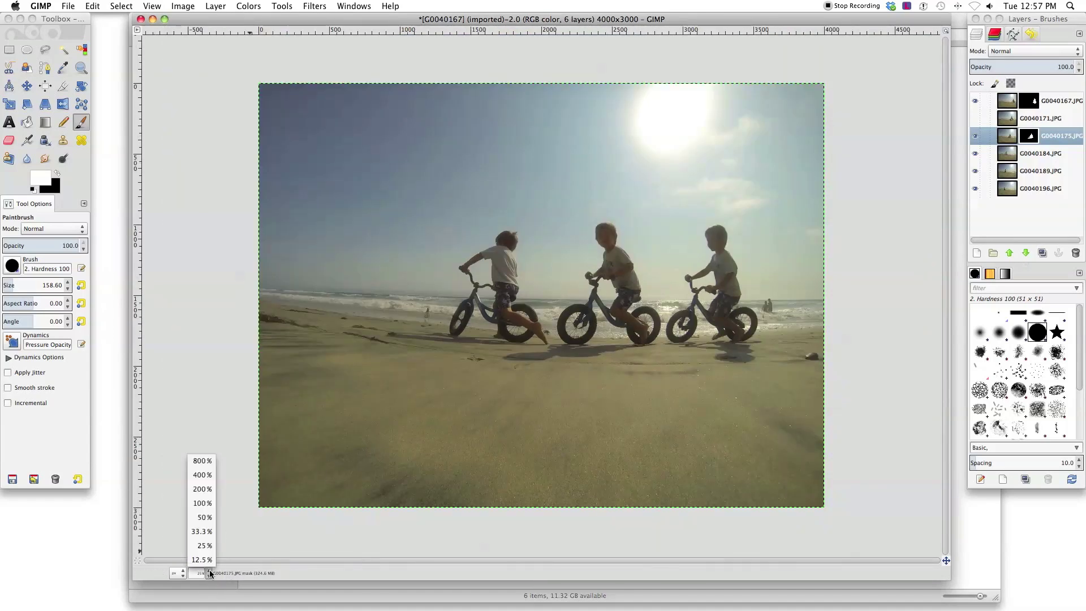
Step: At 50% zoom, paint the mask white and black to refine the left boy's foot, rear wheel and shadow
left_click(205, 531)
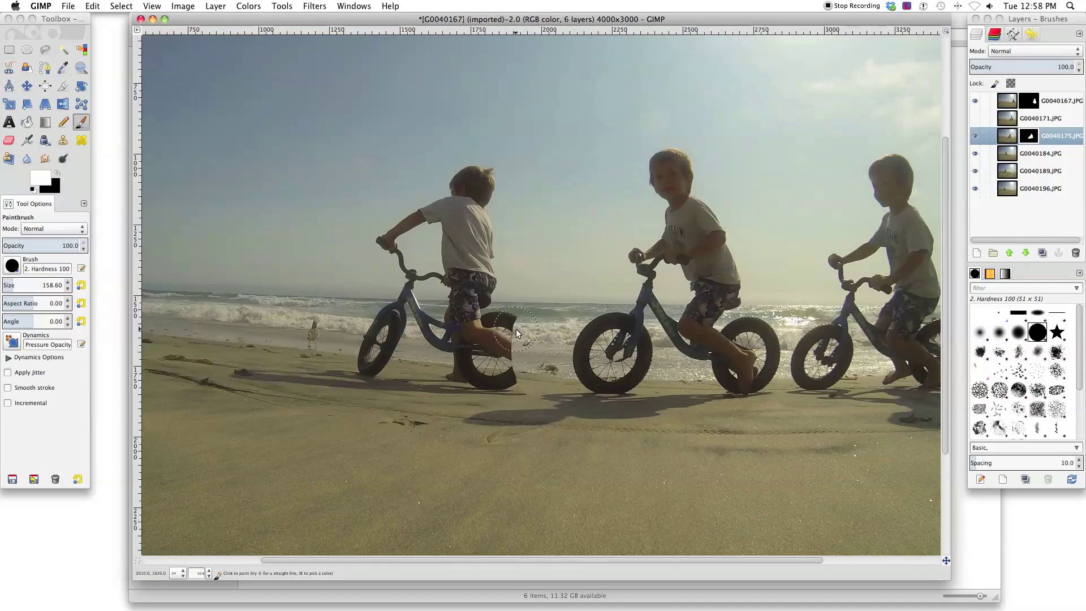
left_click(485, 362)
left_click(57, 172)
mouse_move(538, 340)
left_mouse_down()
mouse_move(525, 347)
mouse_move(546, 404)
left_mouse_up()
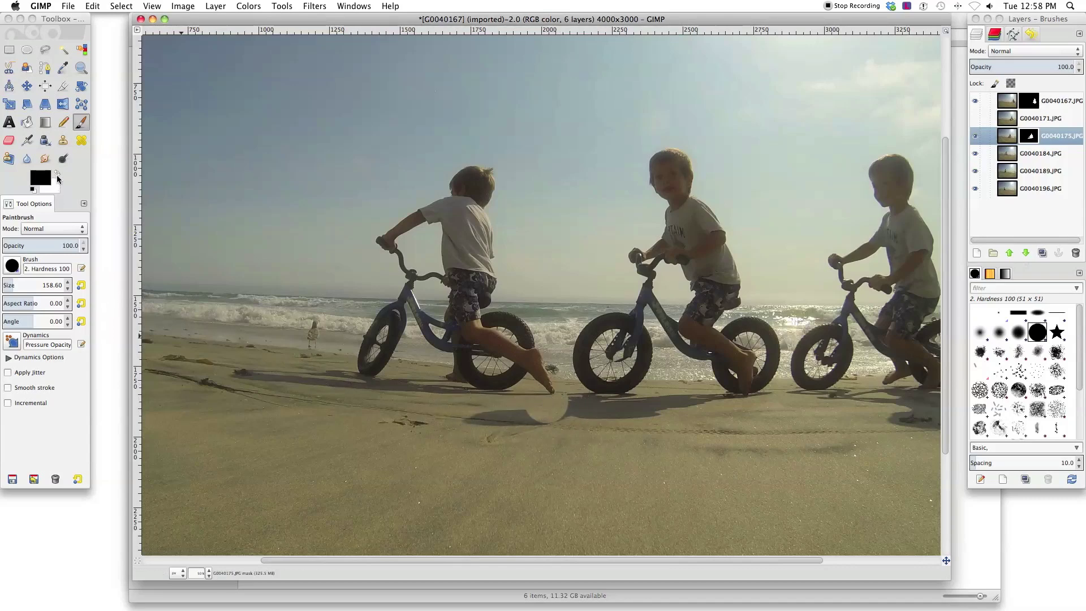
left_click(57, 174)
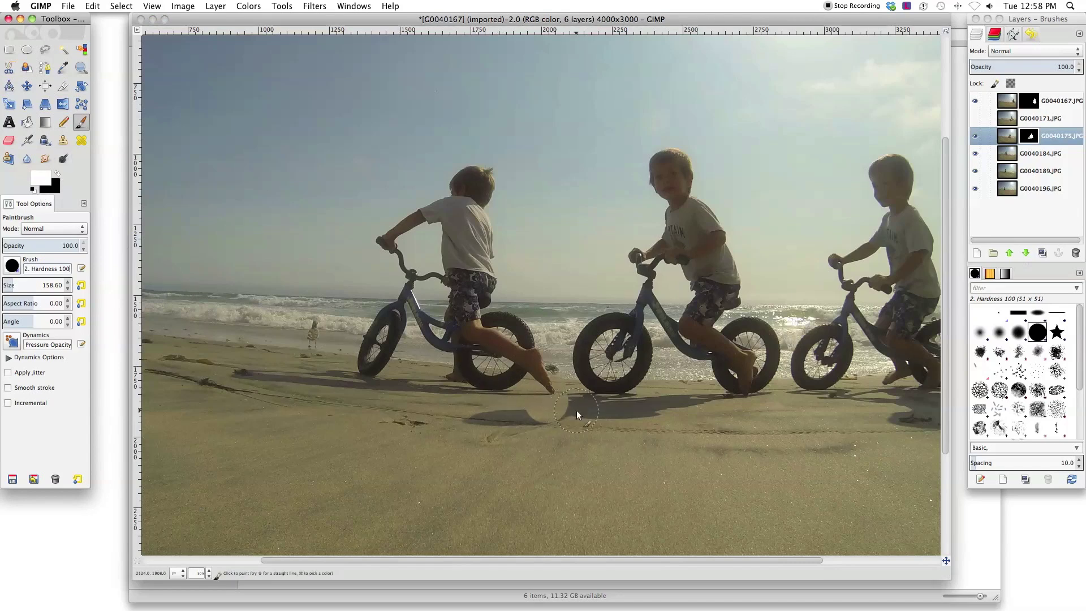
left_click(549, 425)
left_click_drag(524, 425, 501, 426)
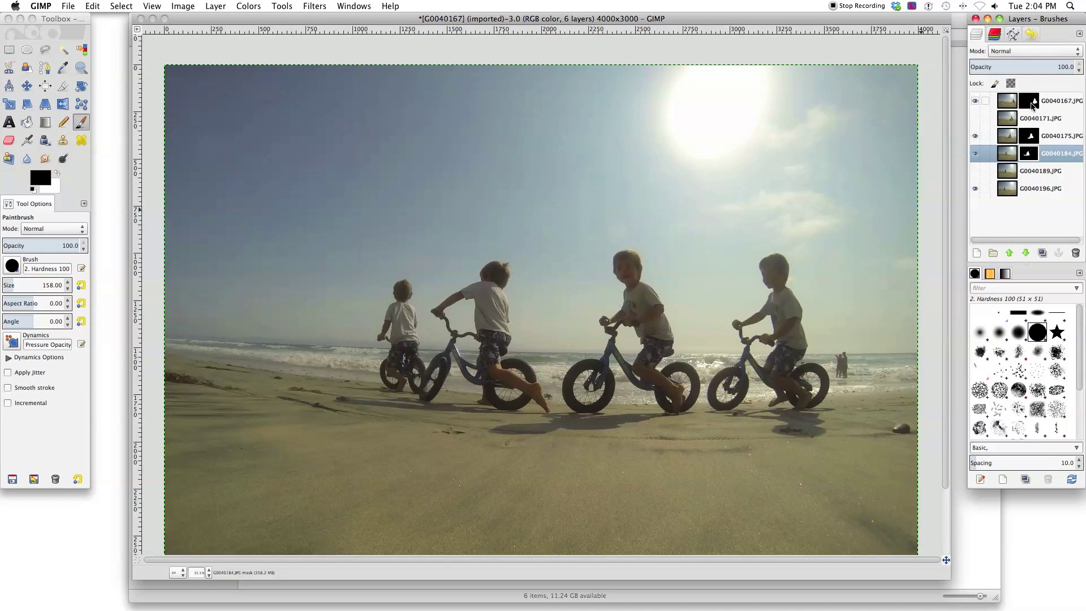
Step: Flatten the image into one layer, then duplicate that layer
right_click(1028, 192)
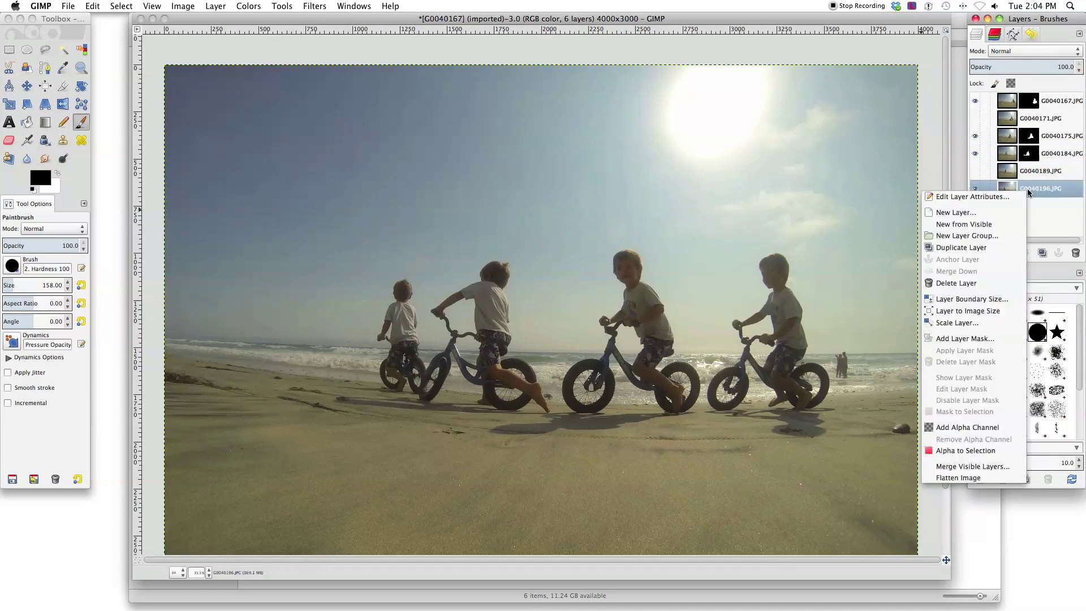
left_click(968, 478)
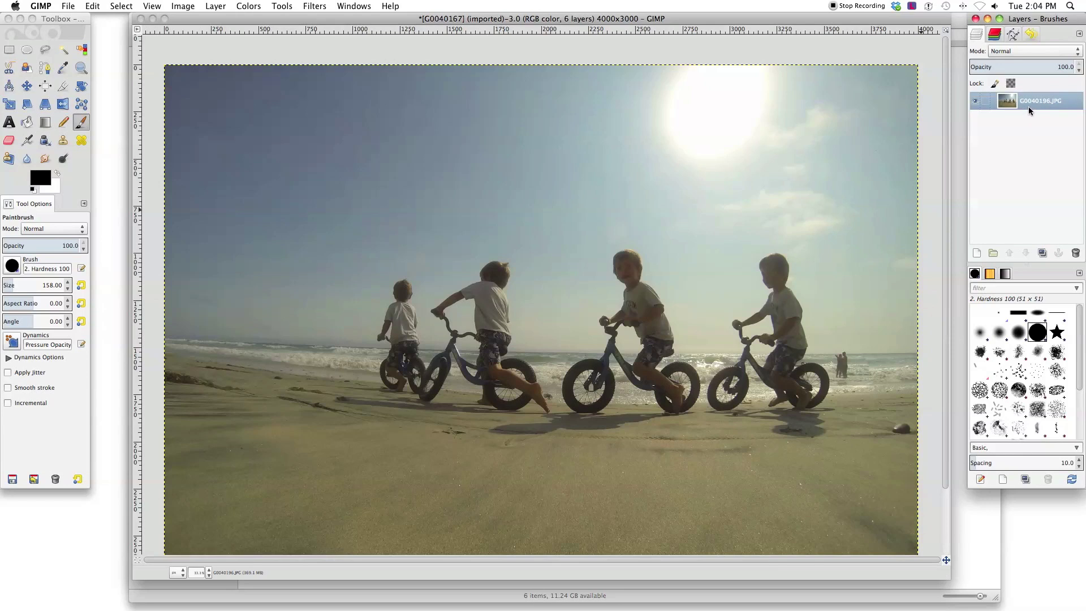
right_click(1029, 107)
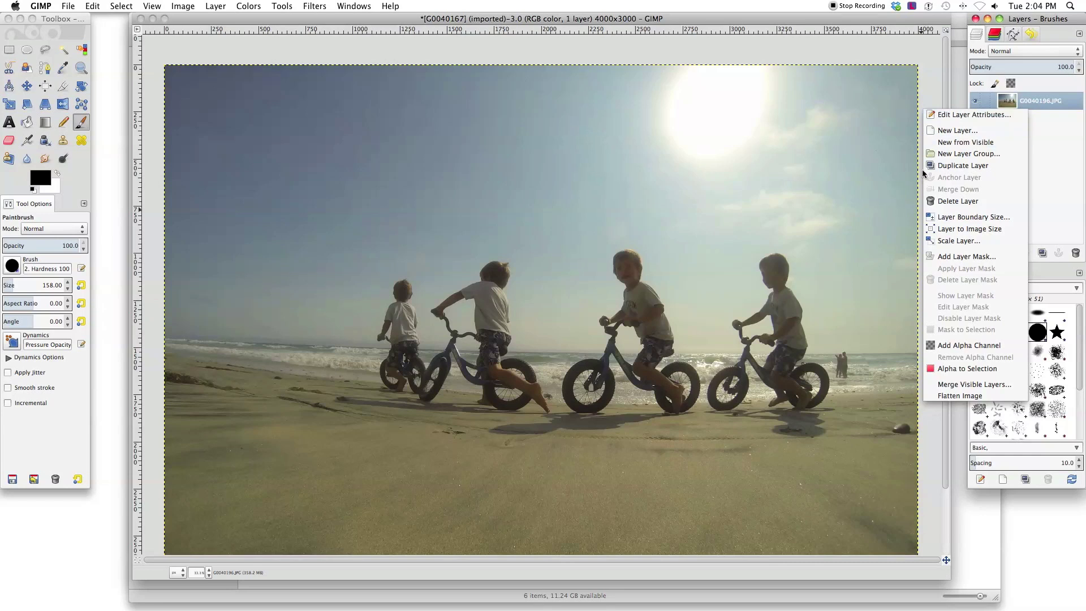
left_click(955, 165)
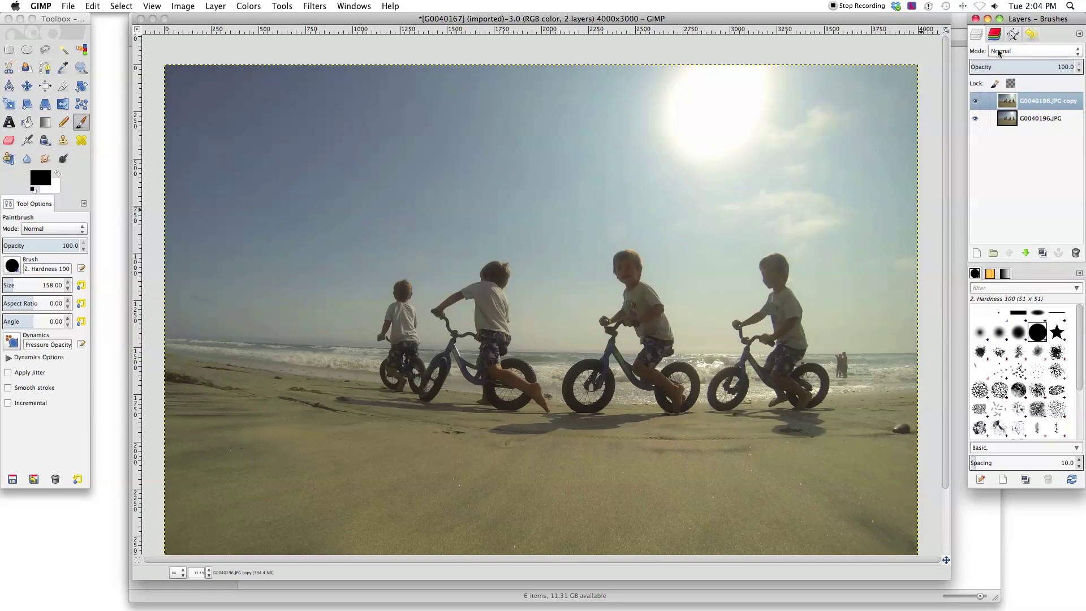
Step: Set the copy layer to Soft light mode with opacity lowered to about 42
left_click(1078, 52)
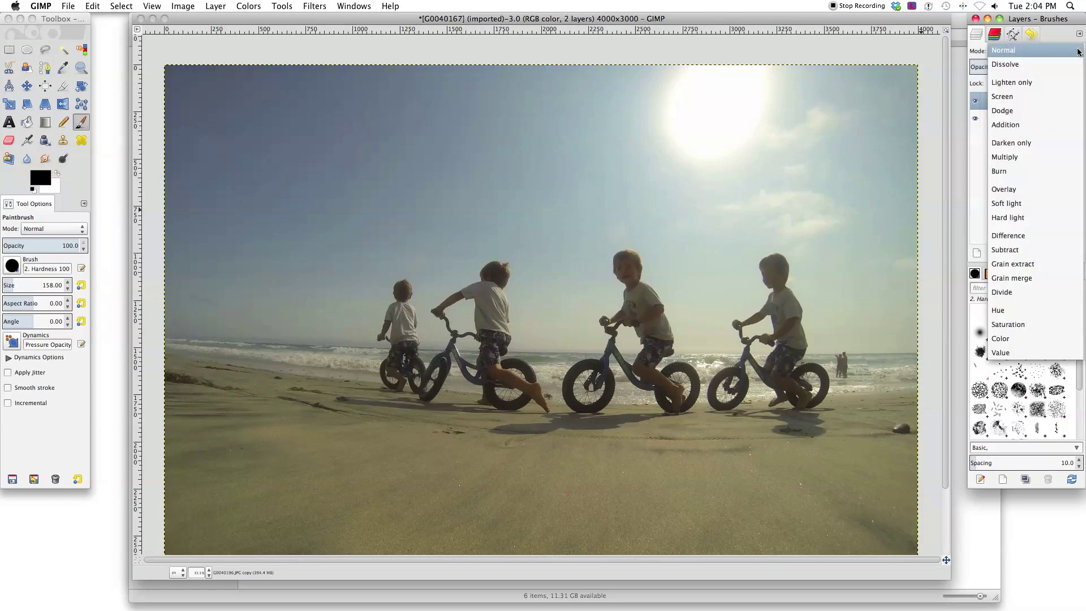
left_click(1030, 202)
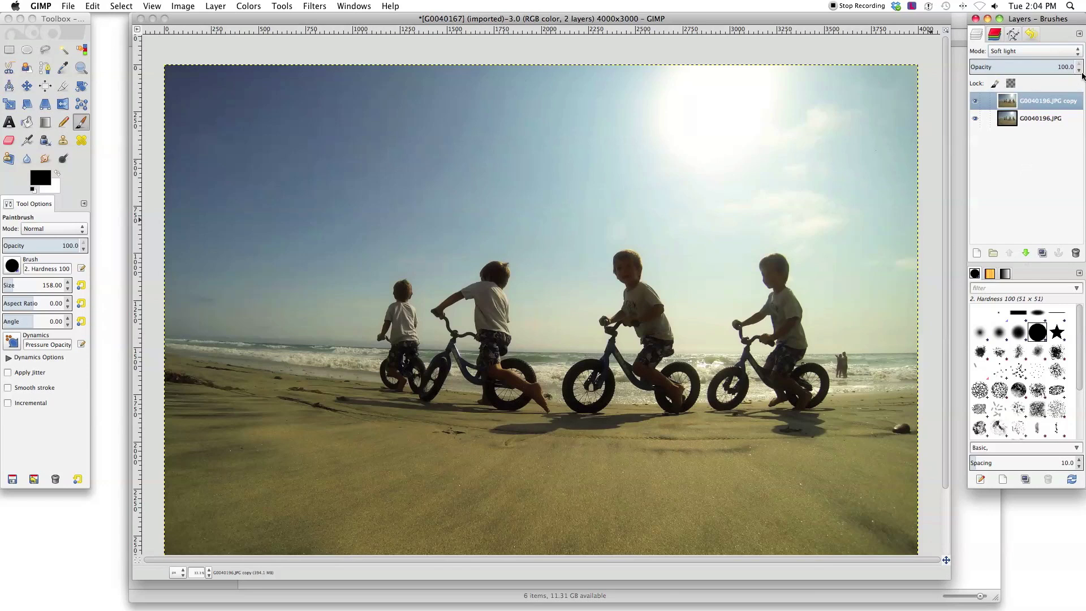
left_click_drag(1079, 70, 1079, 71)
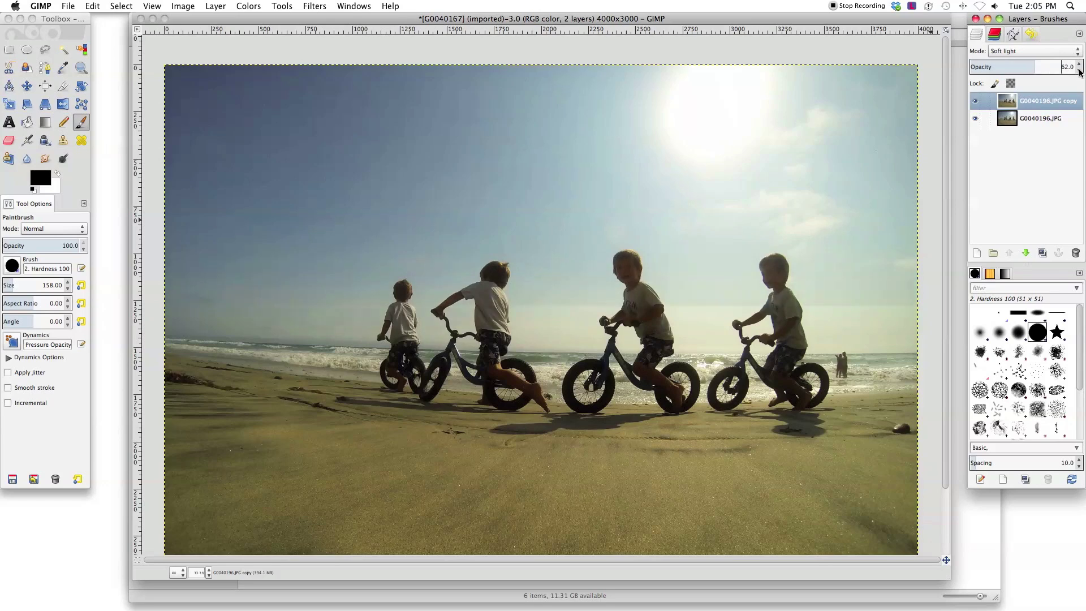
left_click_drag(1079, 71, 1079, 70)
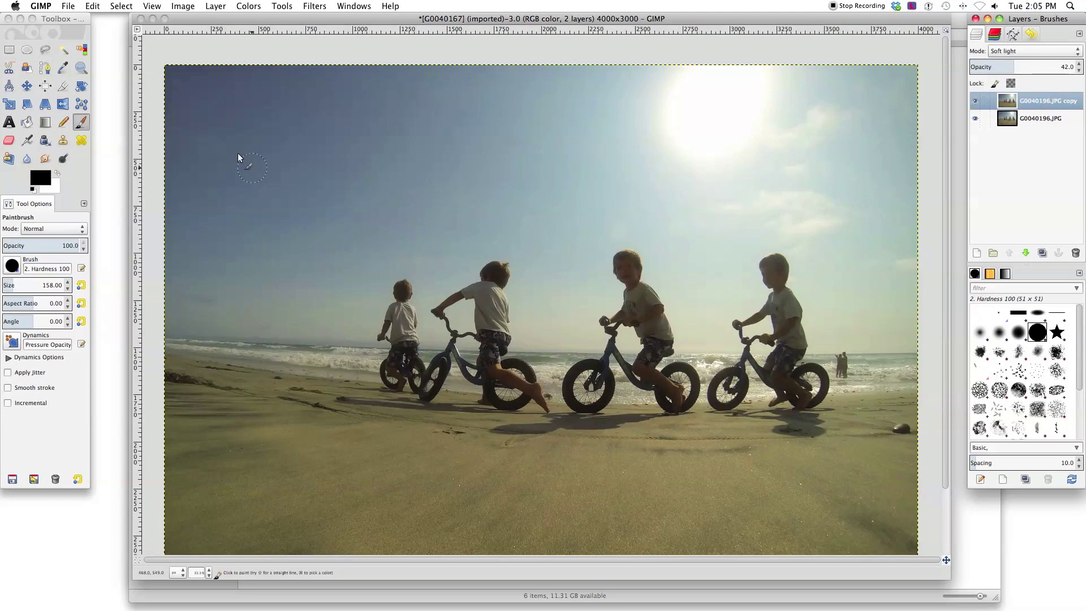
Step: Apply a Brightness-Contrast adjustment of brightness 12 and contrast 1 to the photo
left_click(249, 7)
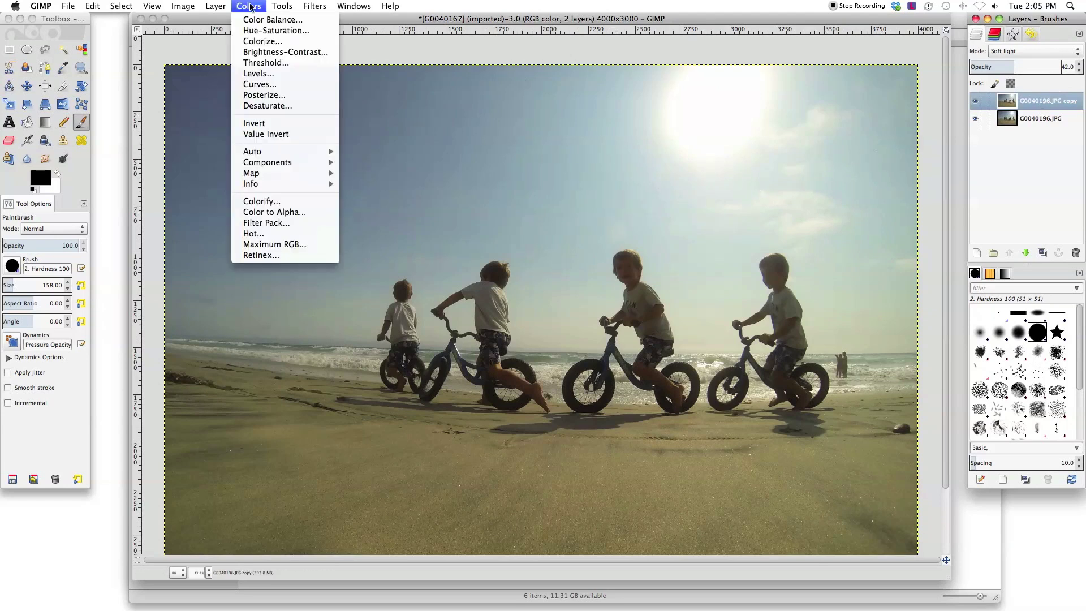
left_click(259, 52)
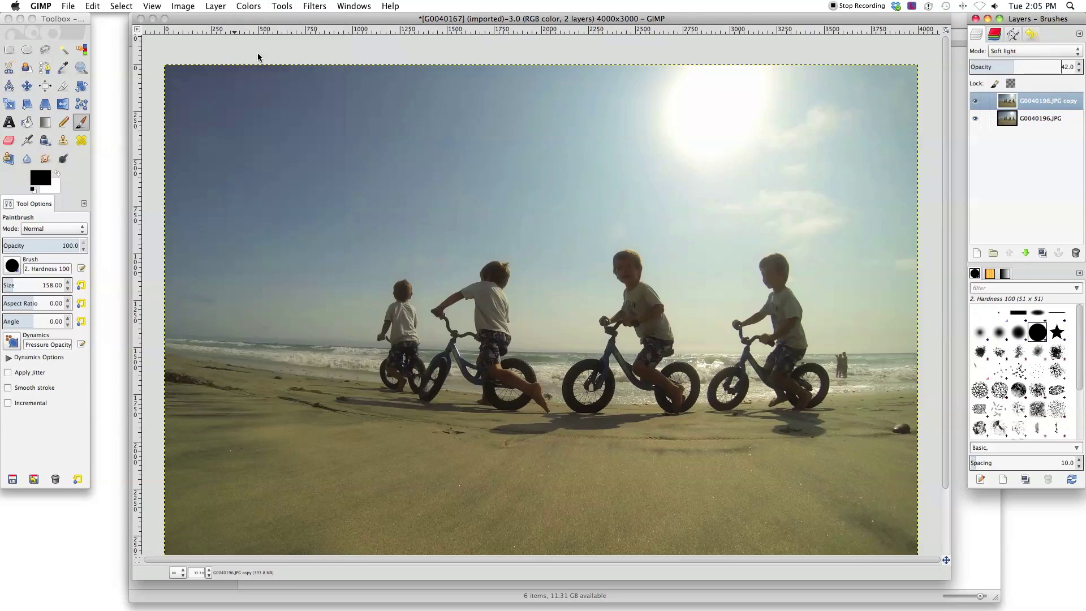
left_click_drag(412, 94, 408, 108)
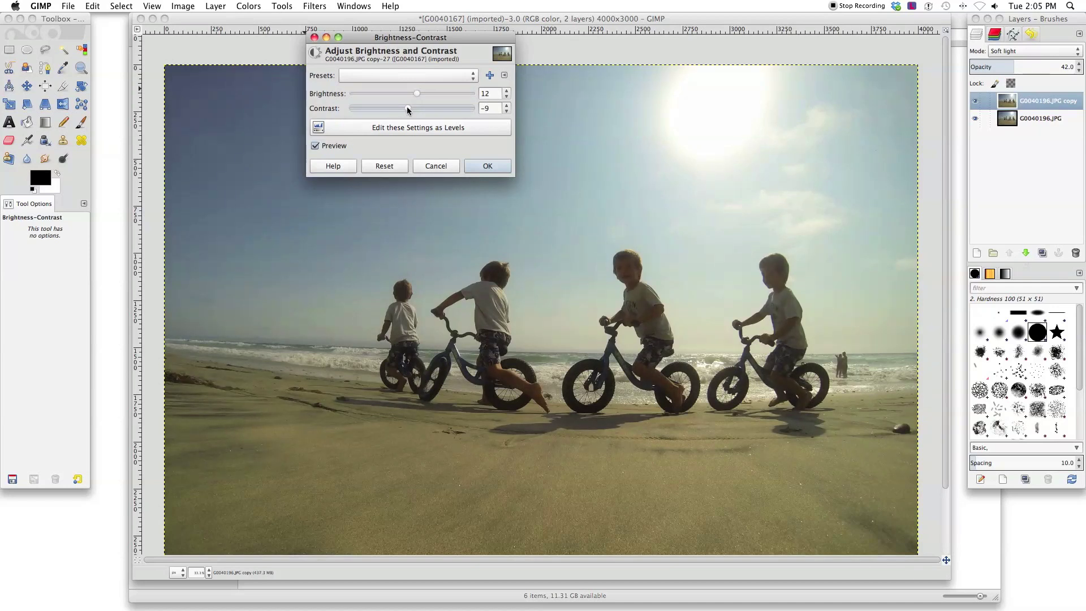
left_click_drag(406, 106, 412, 109)
left_click(487, 165)
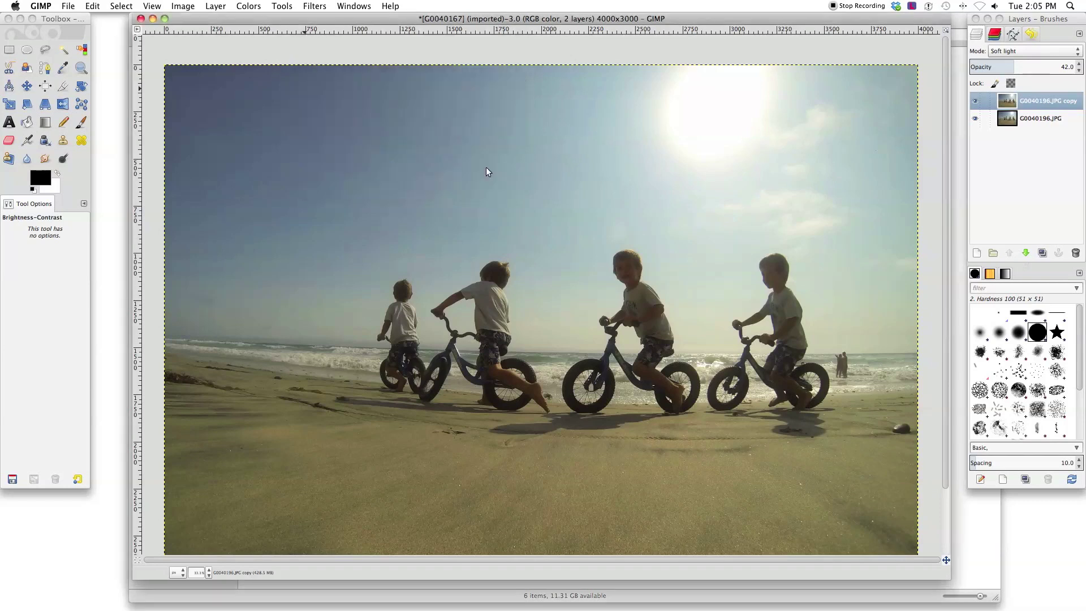
Step: Raise the Master saturation to 10 using Colors > Hue-Saturation
left_click(242, 7)
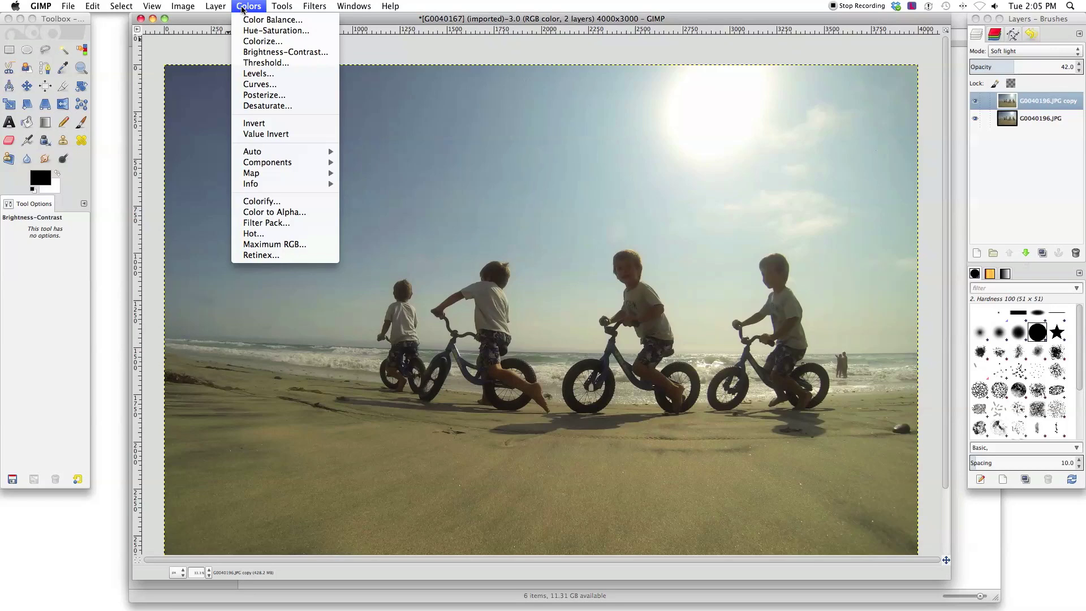
left_click(276, 30)
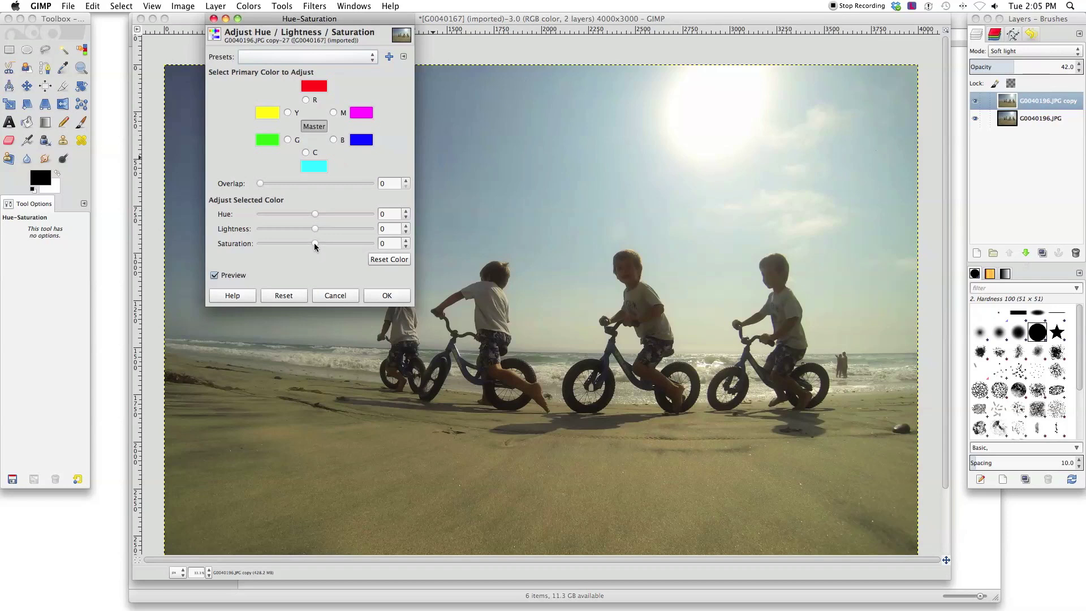
left_click_drag(314, 244, 320, 245)
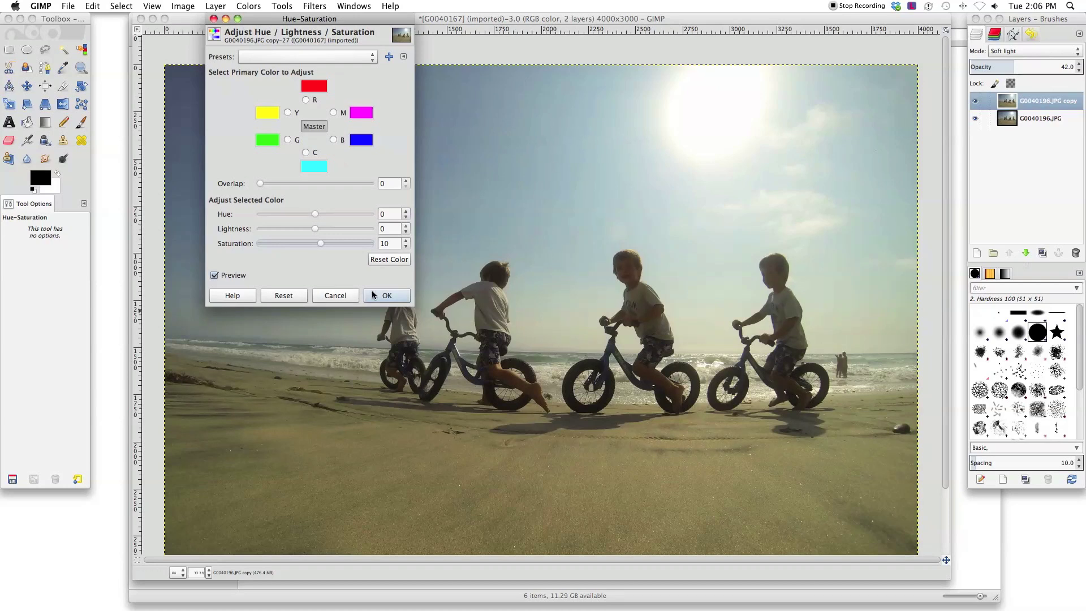
left_click(387, 296)
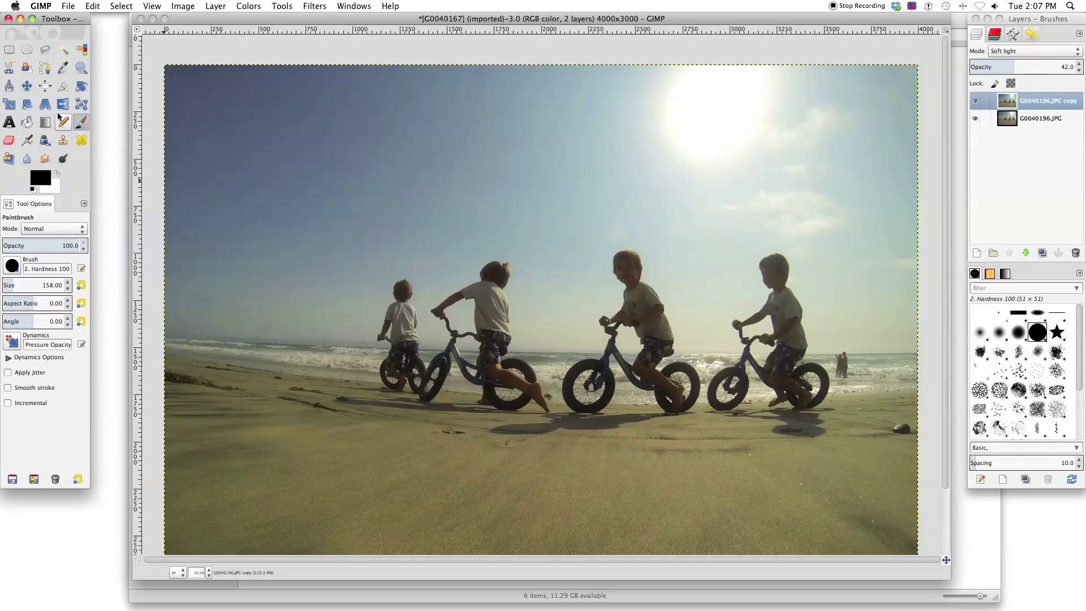
Step: Draw and position a fixed 4:3 crop around the four boys, cropping to 3429×2572
left_click(62, 87)
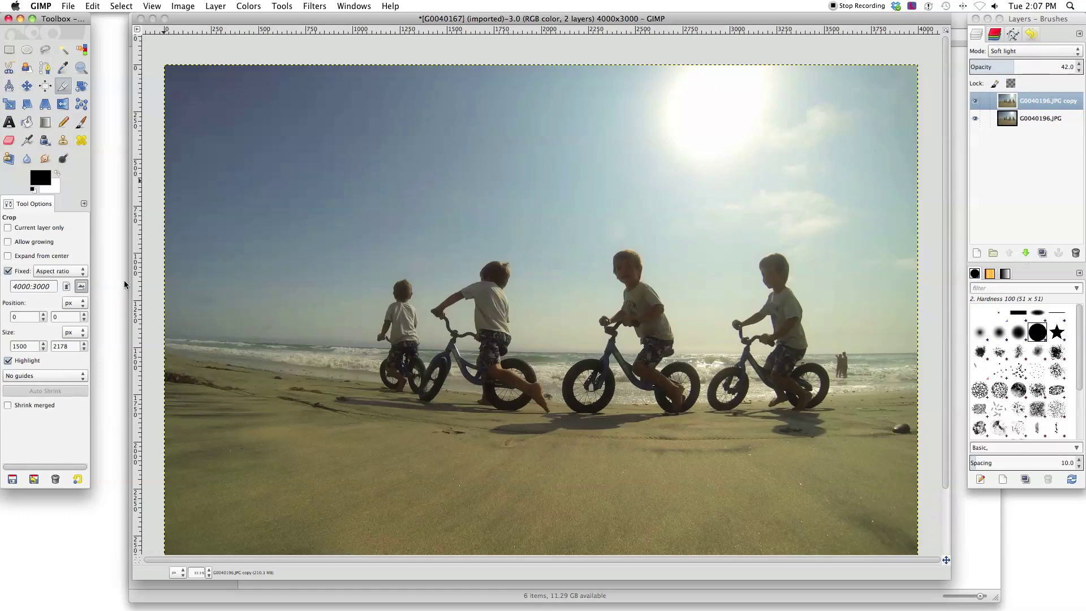
left_click(203, 101)
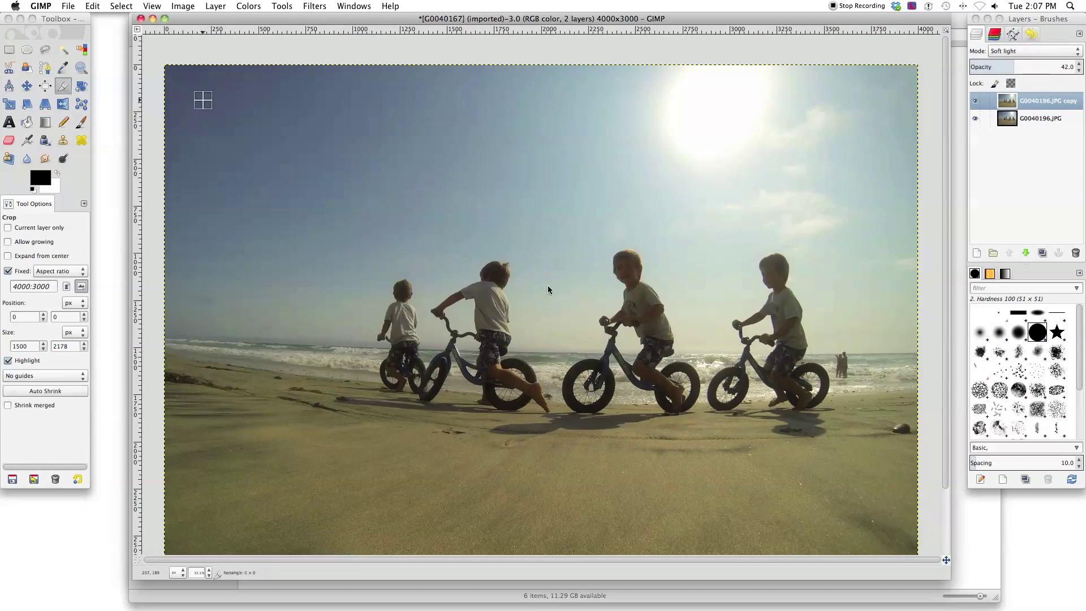
left_click_drag(548, 289, 807, 412)
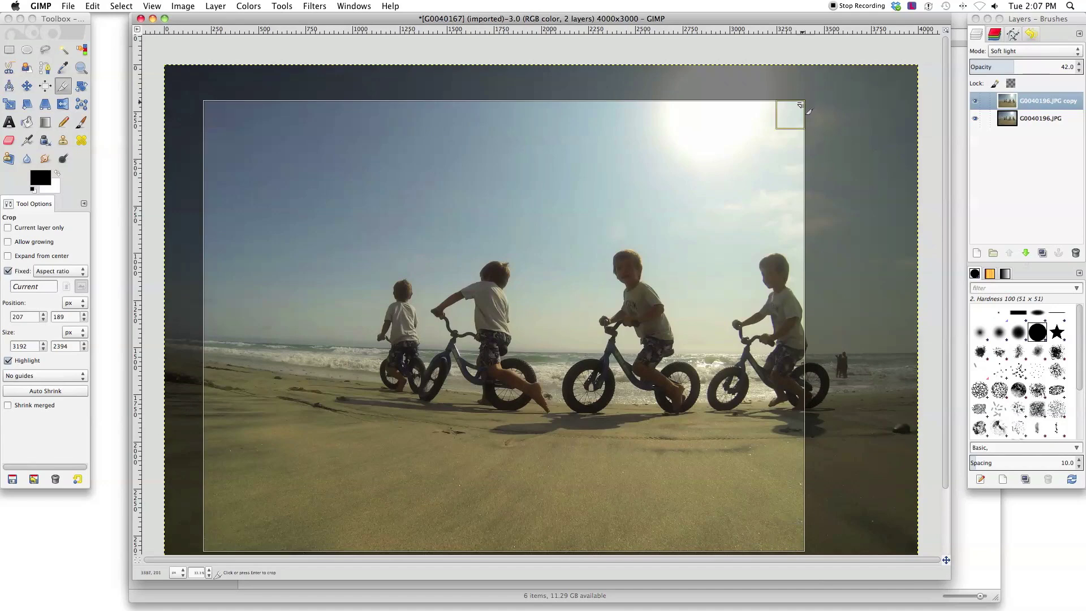
left_click_drag(809, 110, 854, 94)
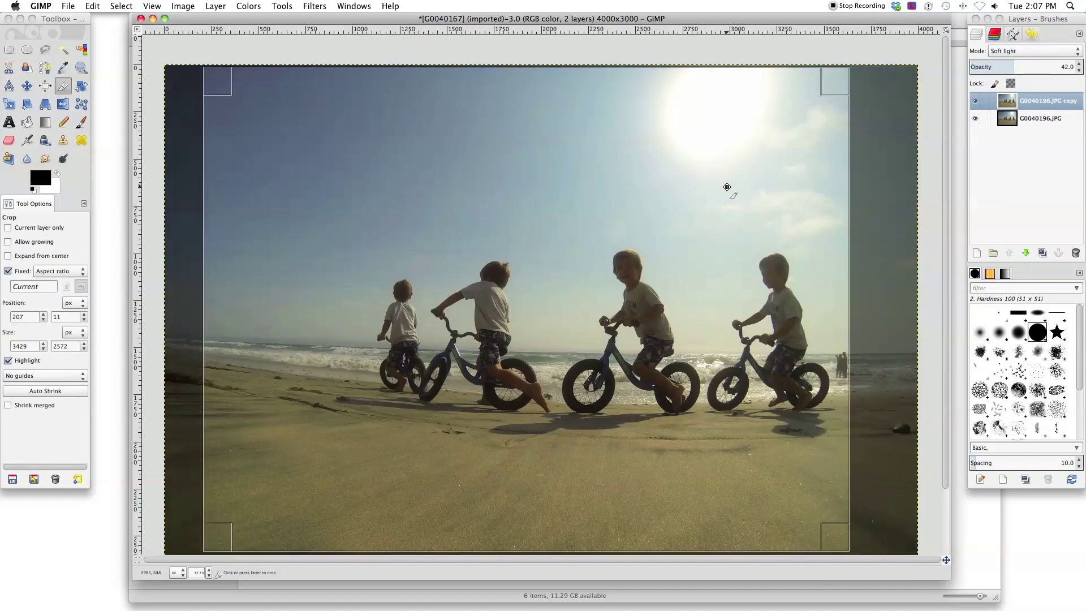
left_click_drag(727, 187, 759, 185)
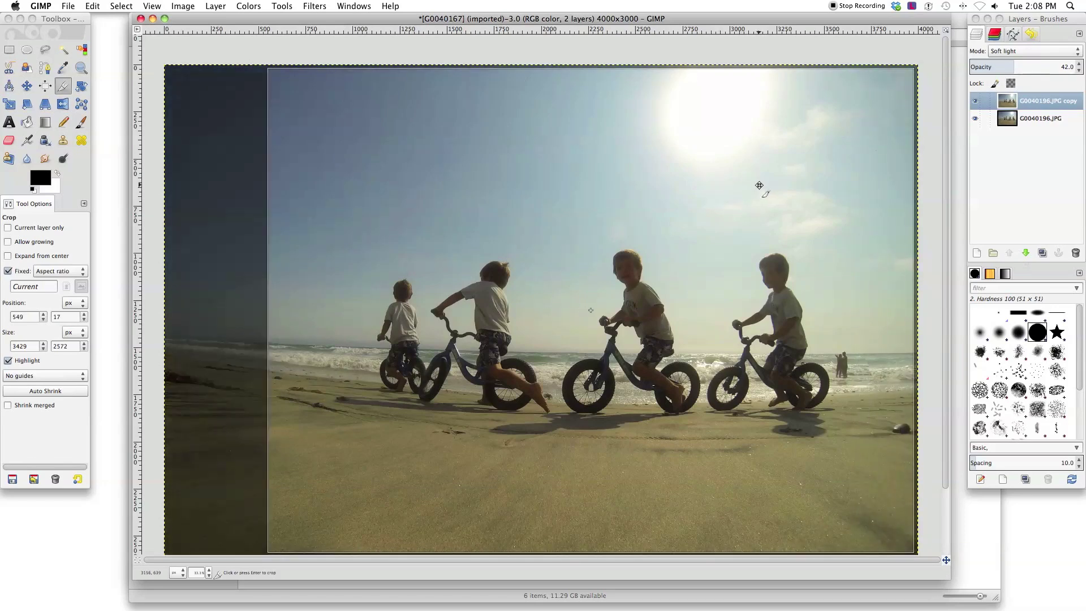
key("Return")
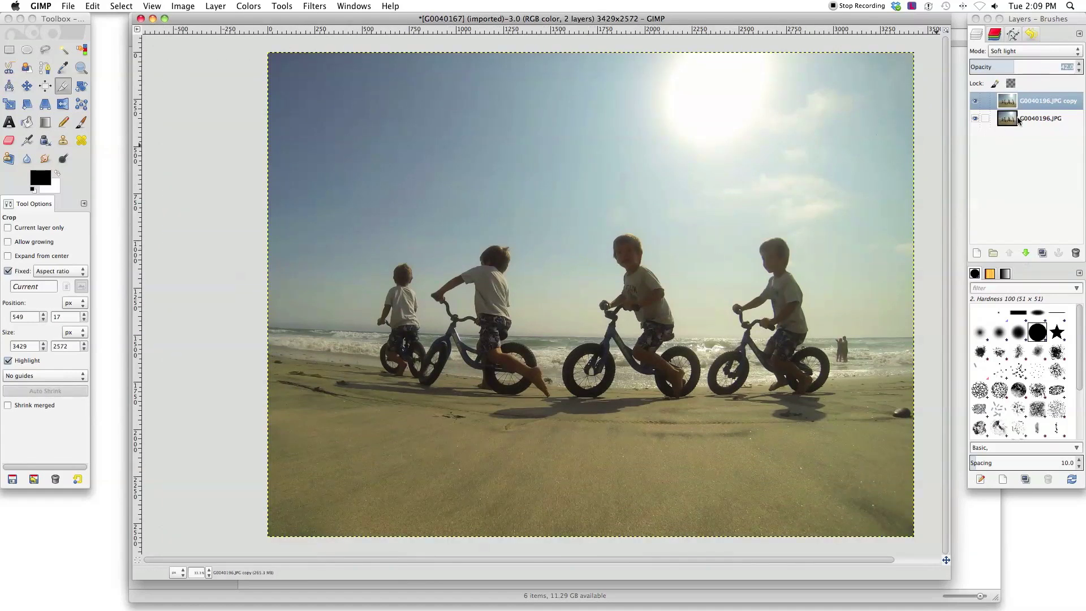
Step: Flatten the image and export it as JPEG 'Action Sequence' to the Desktop
right_click(1039, 120)
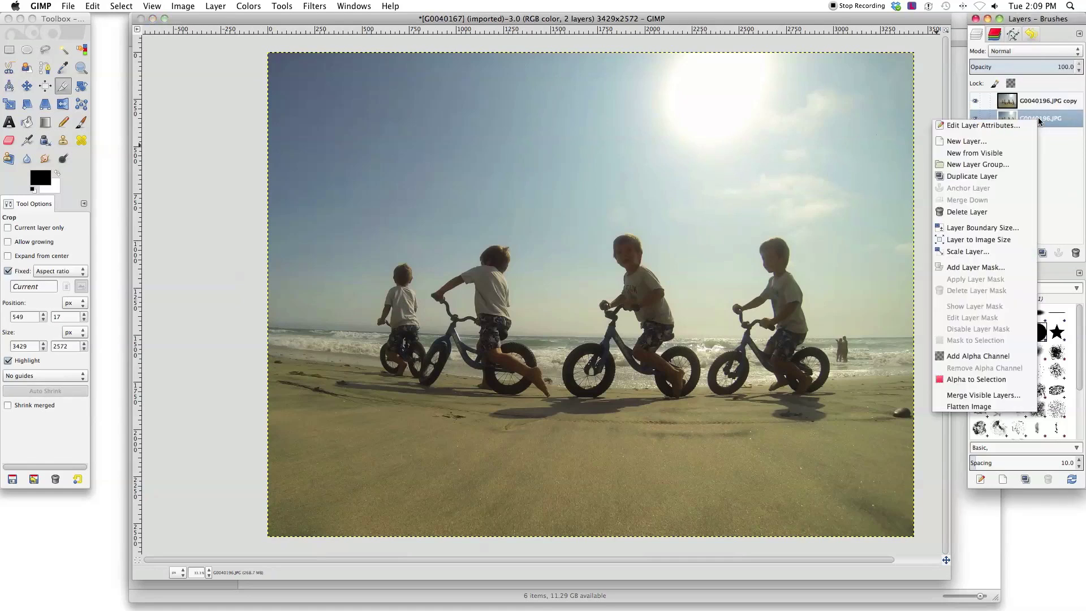
left_click(974, 407)
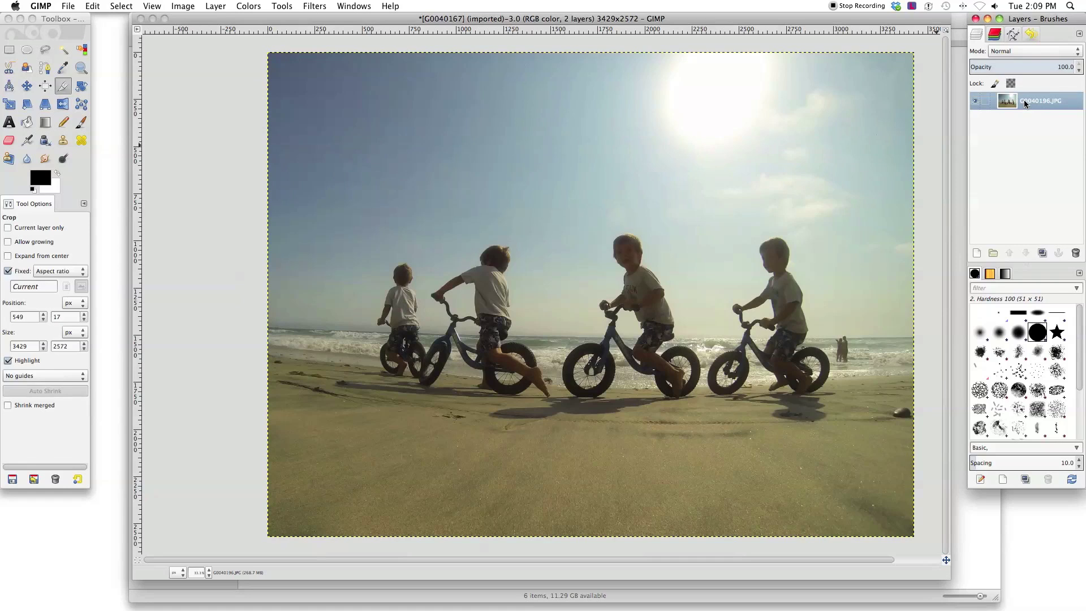
left_click(68, 6)
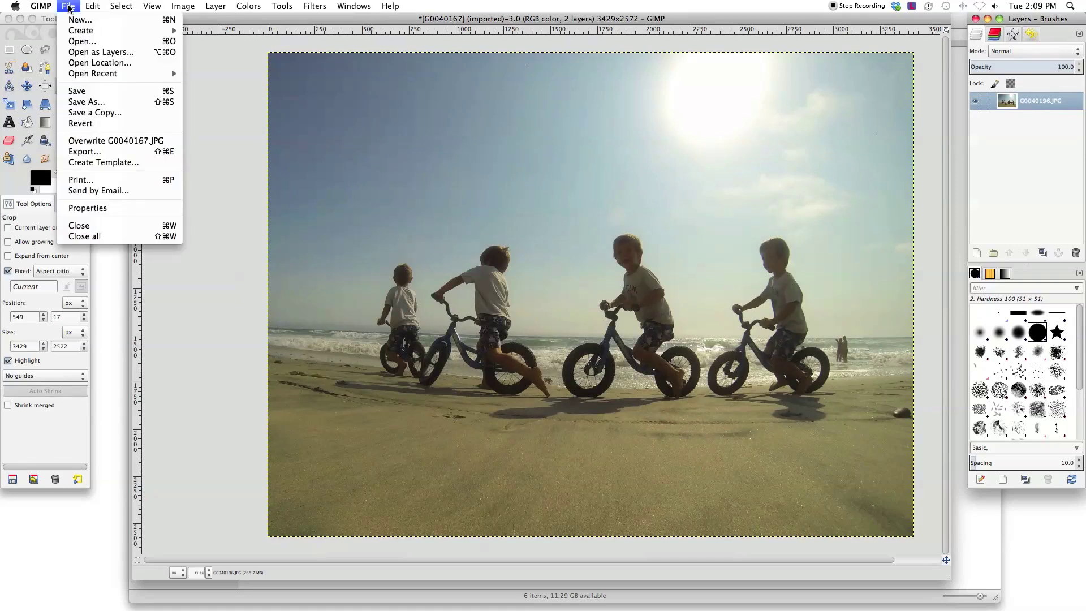
left_click(87, 152)
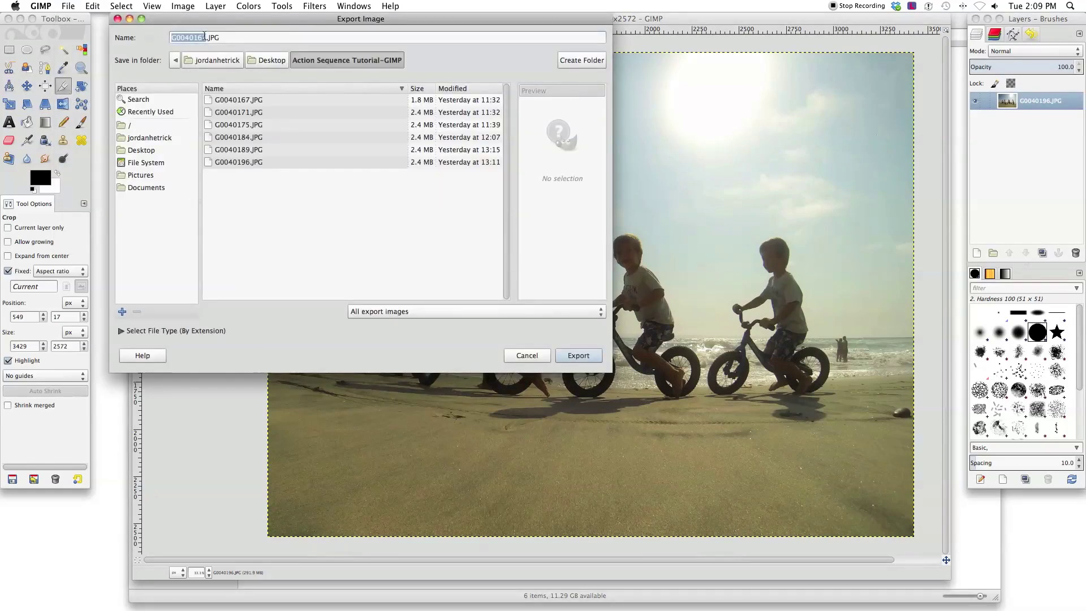
type("Action Sequence")
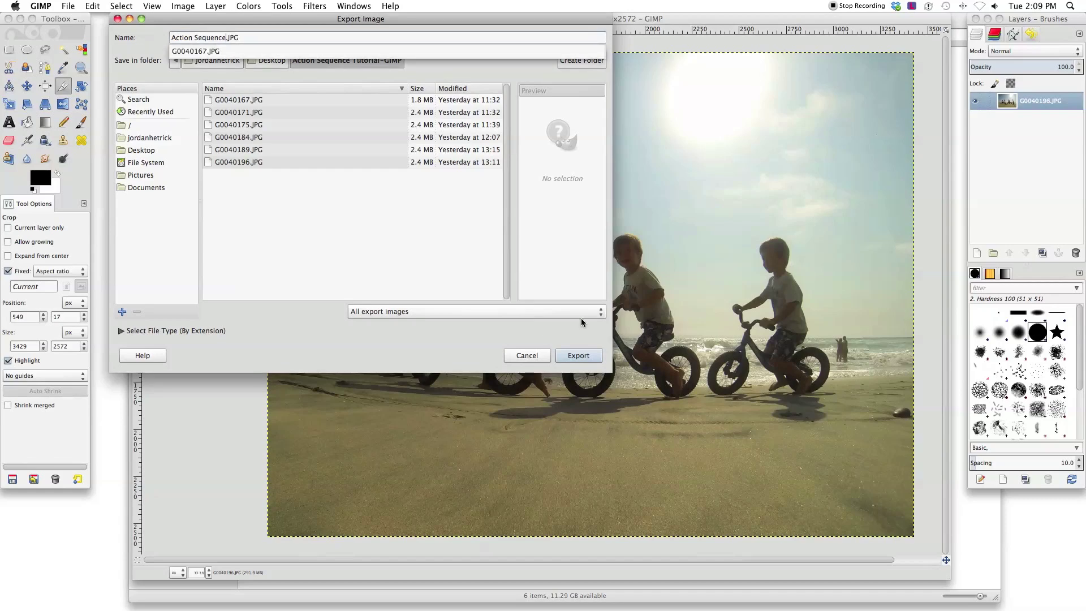
left_click(603, 316)
scroll(603, 315, "up", 1)
left_click(603, 316)
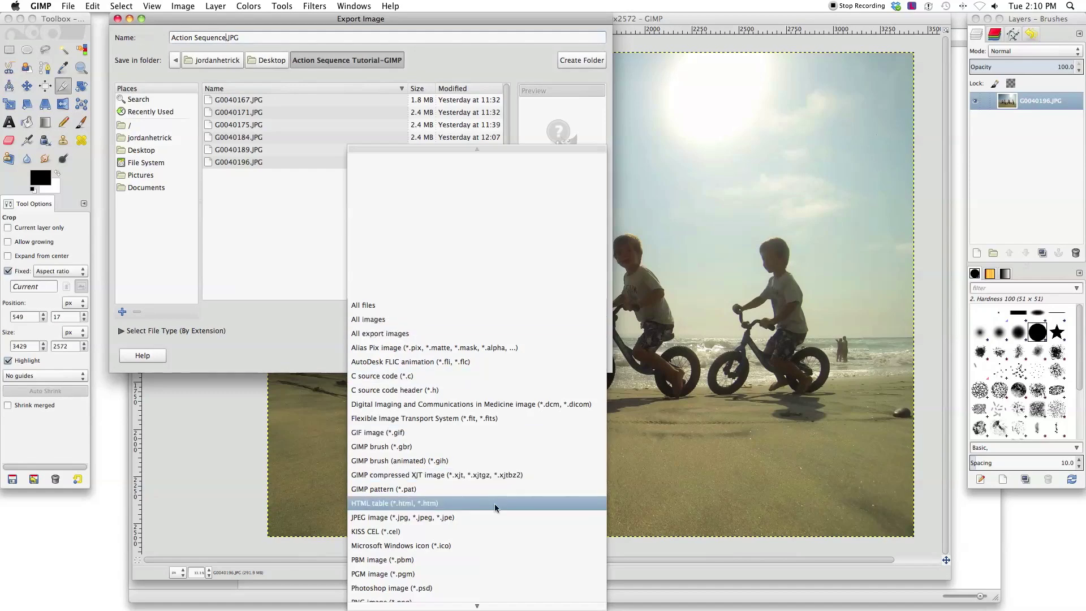
scroll(493, 512, "down", 3)
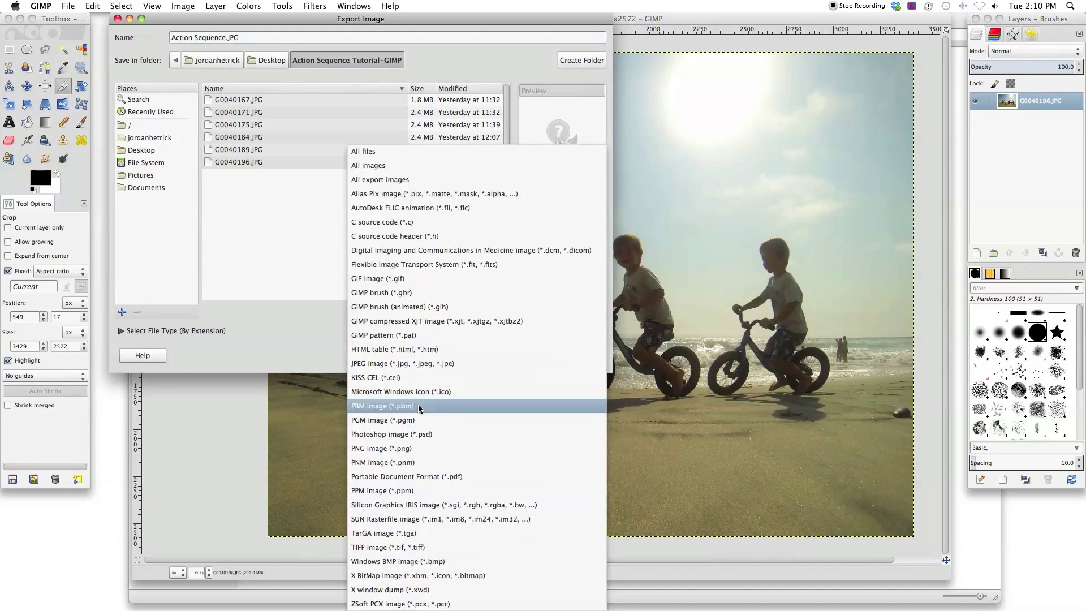
left_click(421, 363)
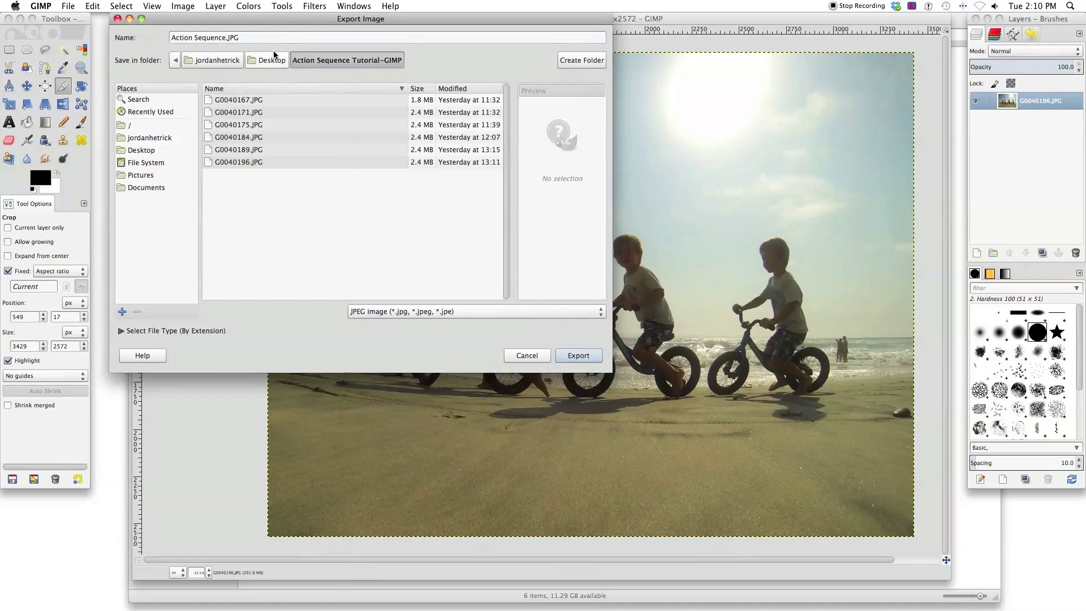
left_click(138, 152)
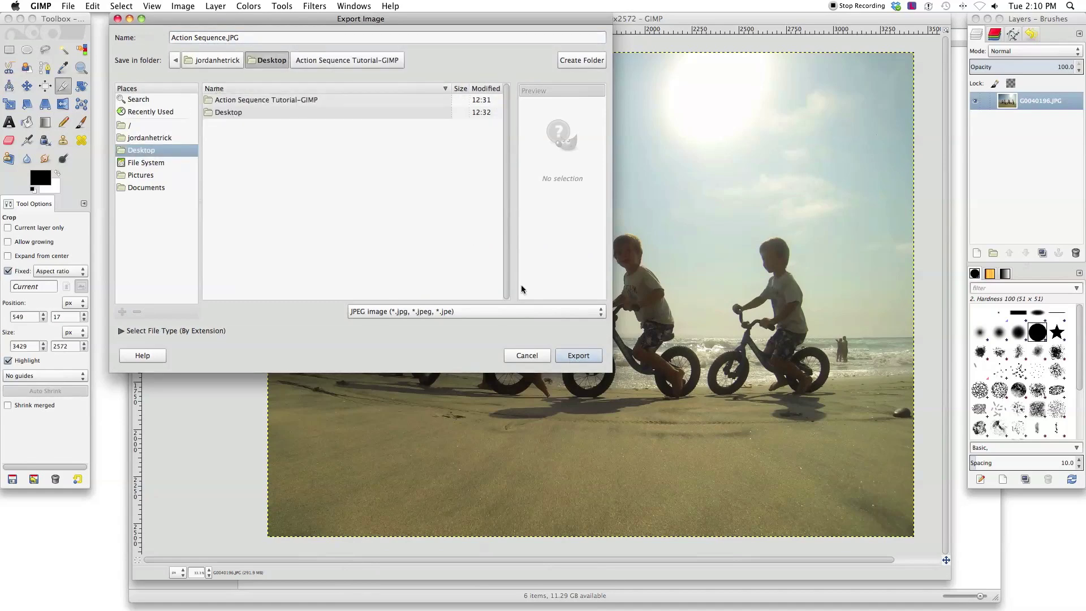
left_click(572, 355)
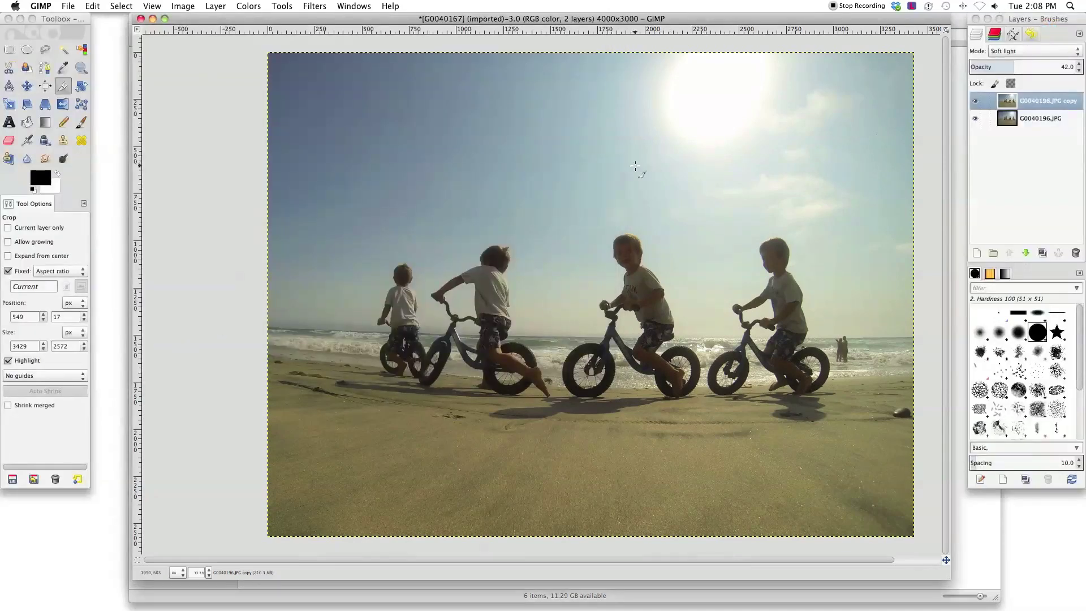